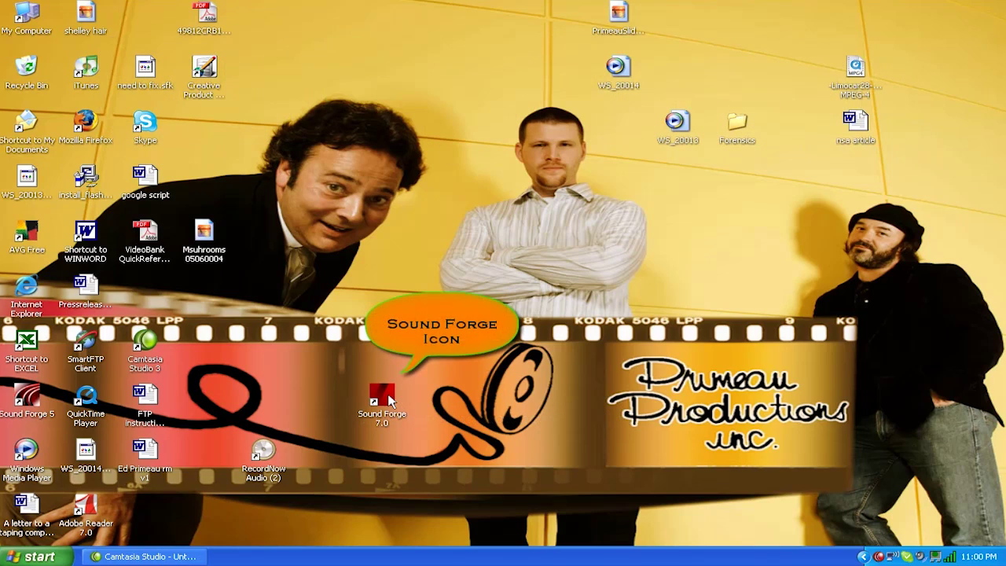
# Launch Sound Forge 7.0 from its desktop icon
pyautogui.doubleClick(382, 396)
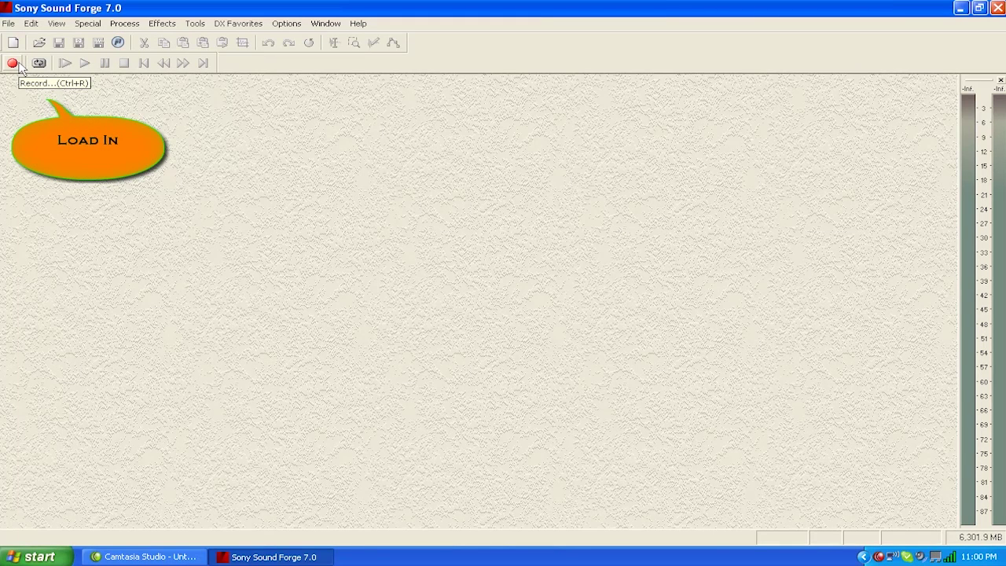
pyautogui.click(195, 24)
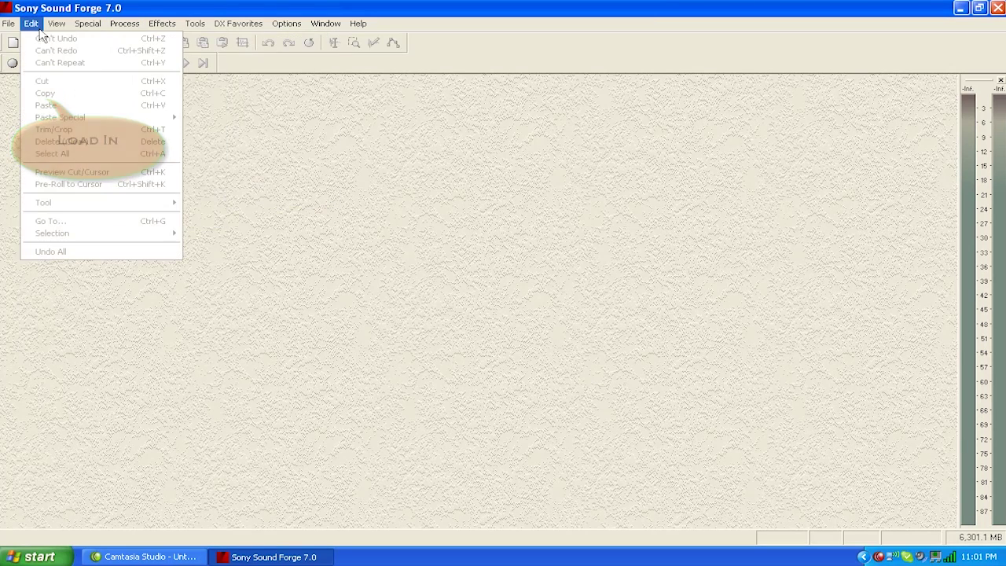
pyautogui.moveTo(9, 28)
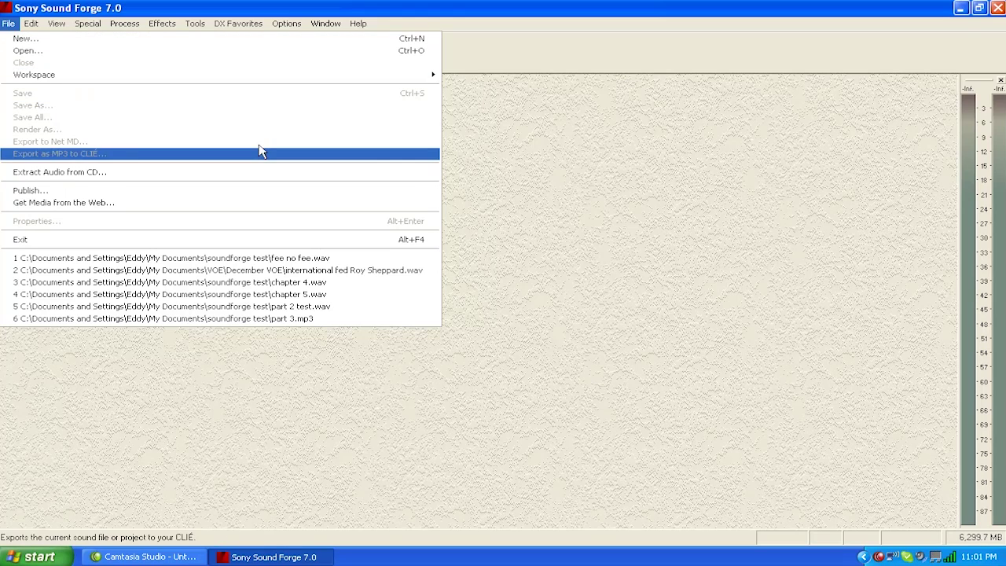
pyautogui.click(497, 157)
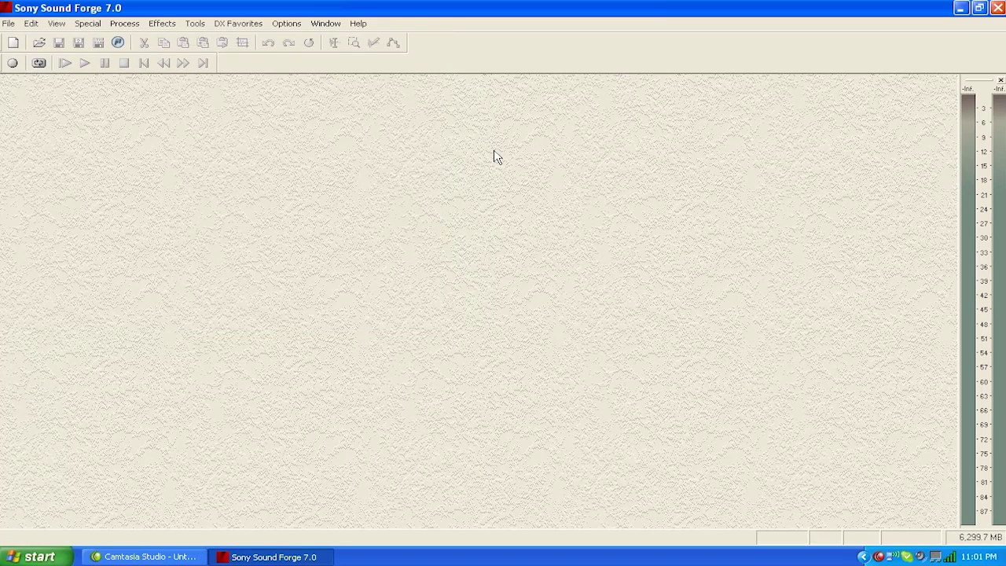
# Record an 8.9-second mono speech take into a new Sound 1 window
pyautogui.click(12, 64)
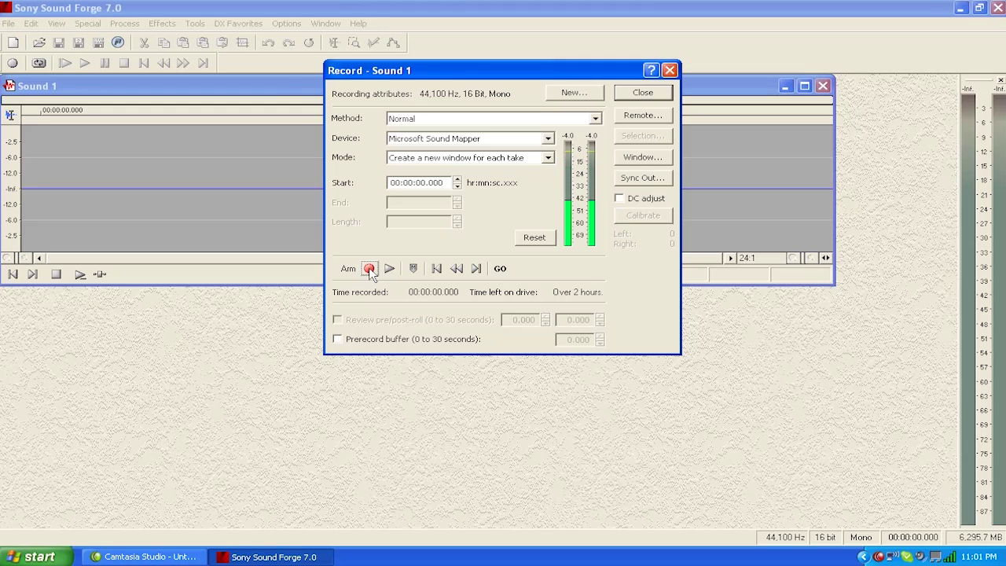
pyautogui.click(369, 269)
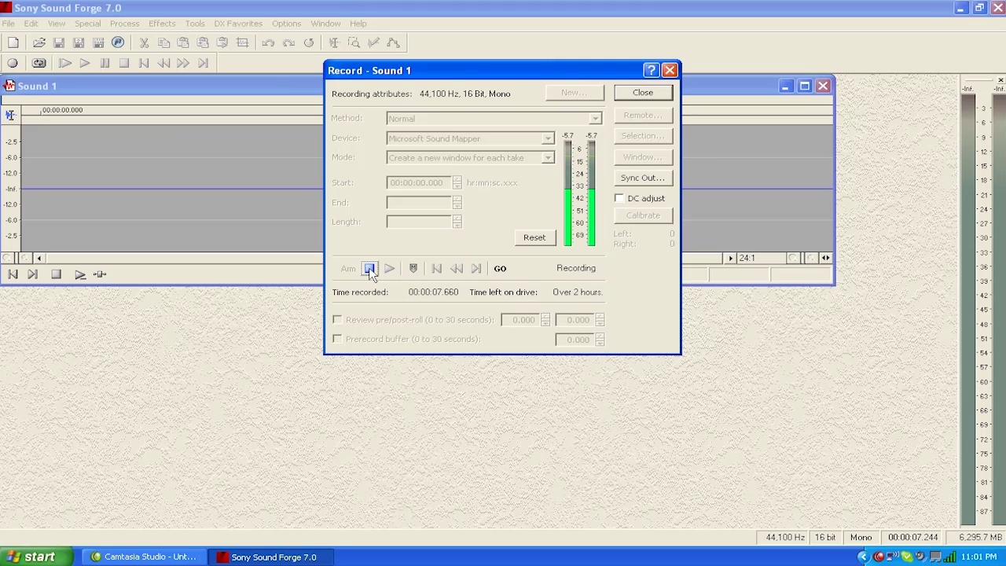
pyautogui.click(370, 269)
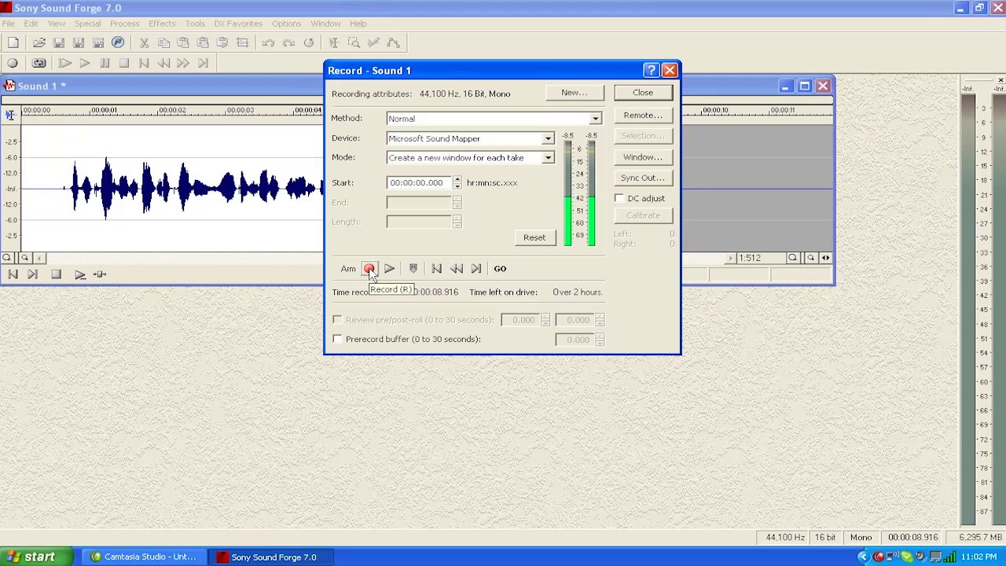
# With 'Create a new window for each take' mode, record two more takes into Sound 2 and Sound 3
pyautogui.click(549, 161)
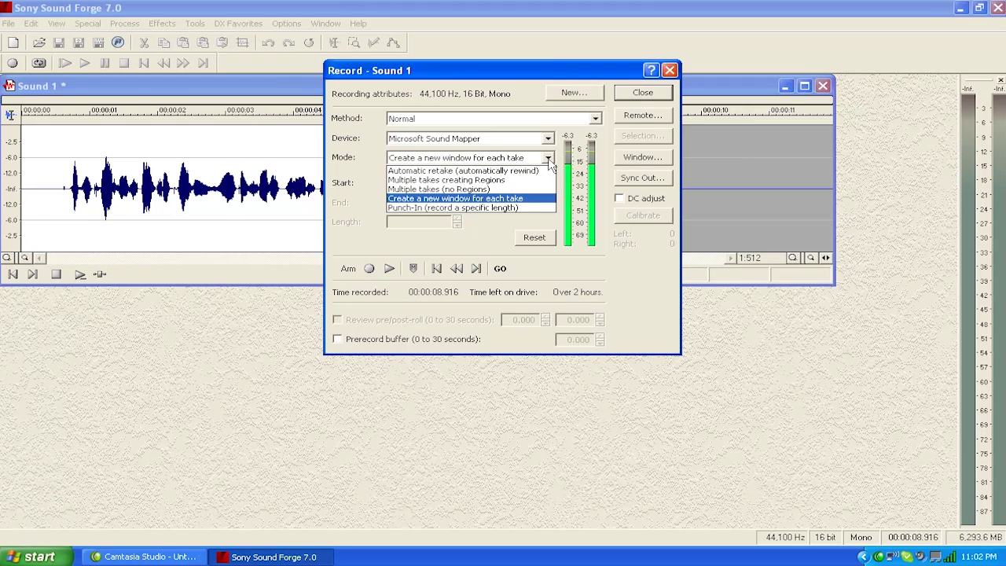
pyautogui.click(533, 201)
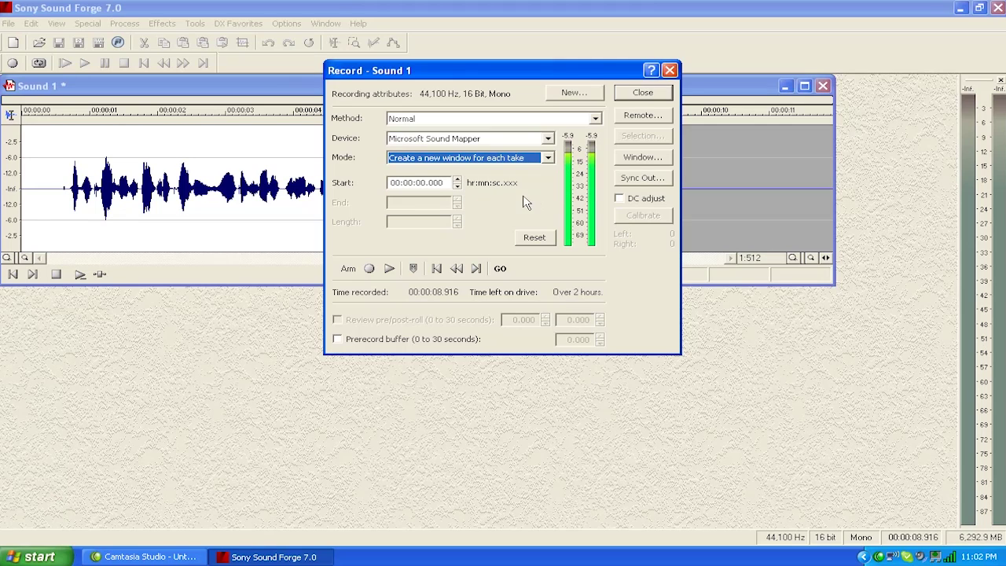
pyautogui.click(369, 269)
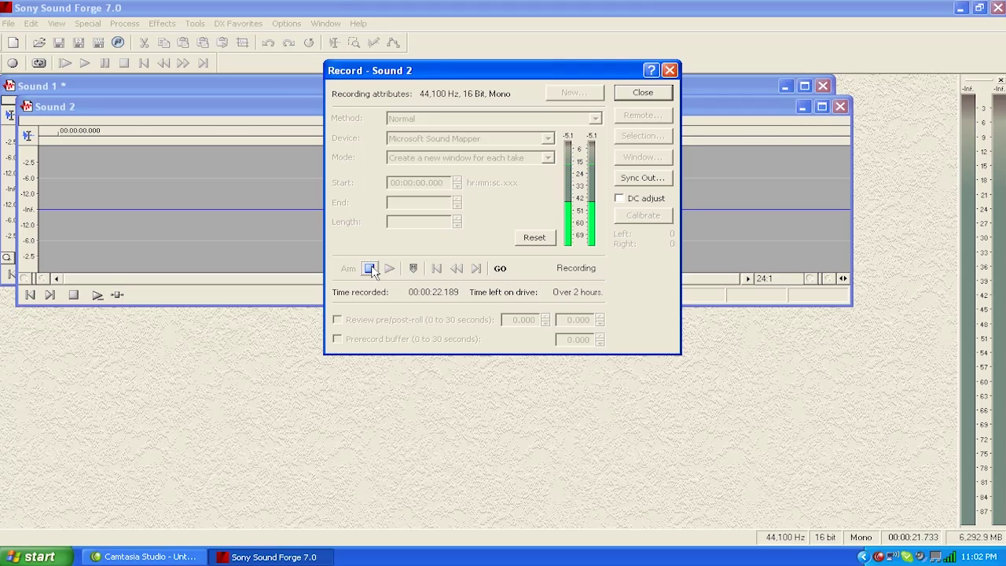
pyautogui.click(369, 268)
pyautogui.click(370, 268)
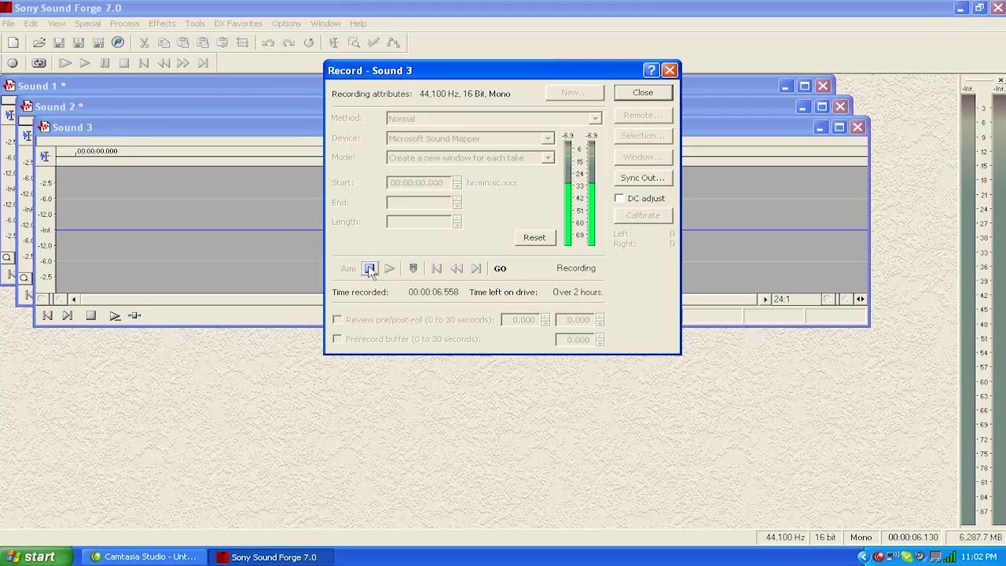
pyautogui.click(370, 269)
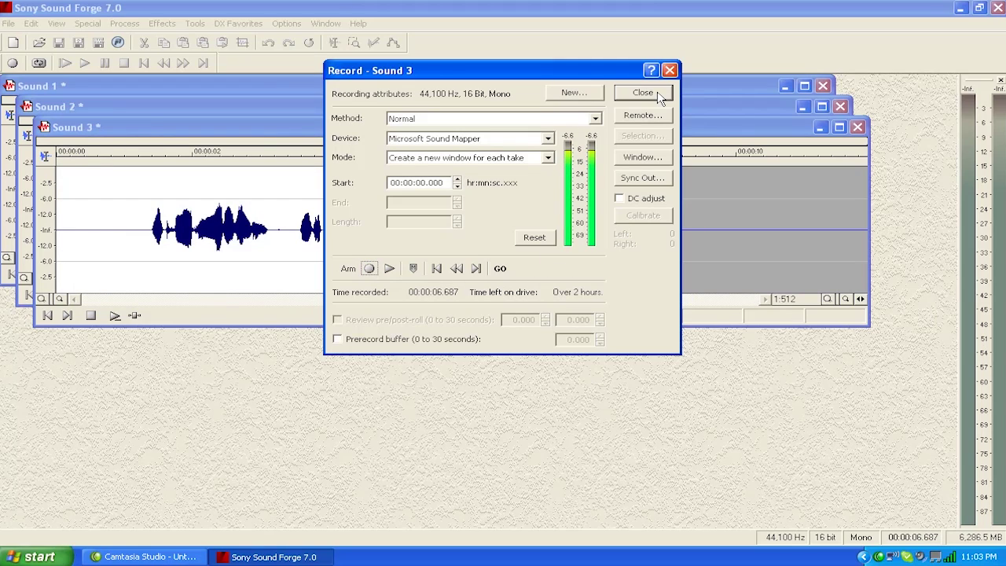
# Create a new Sound 4 recording window at 44,100 Hz, 16-bit, mono
pyautogui.click(571, 95)
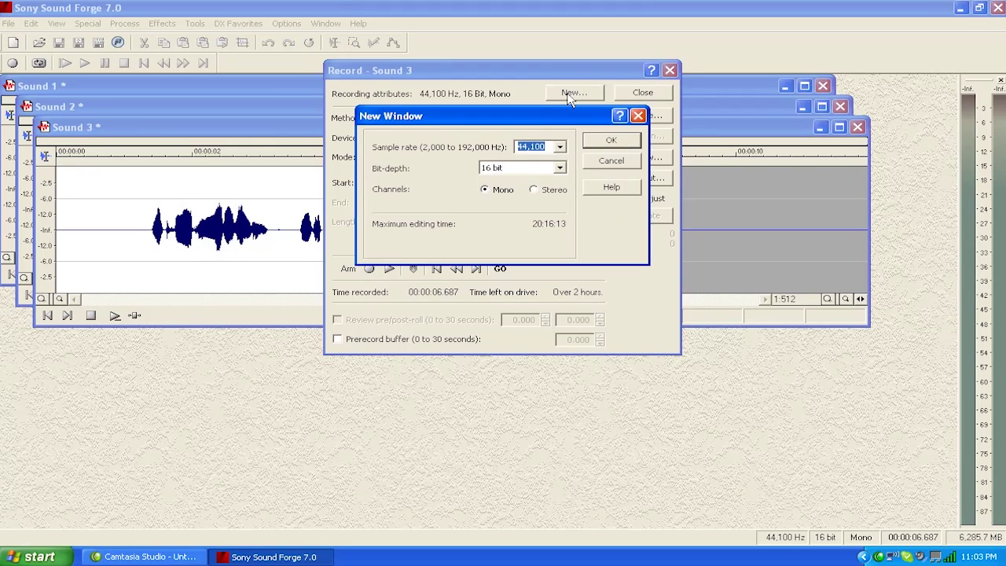
pyautogui.click(560, 148)
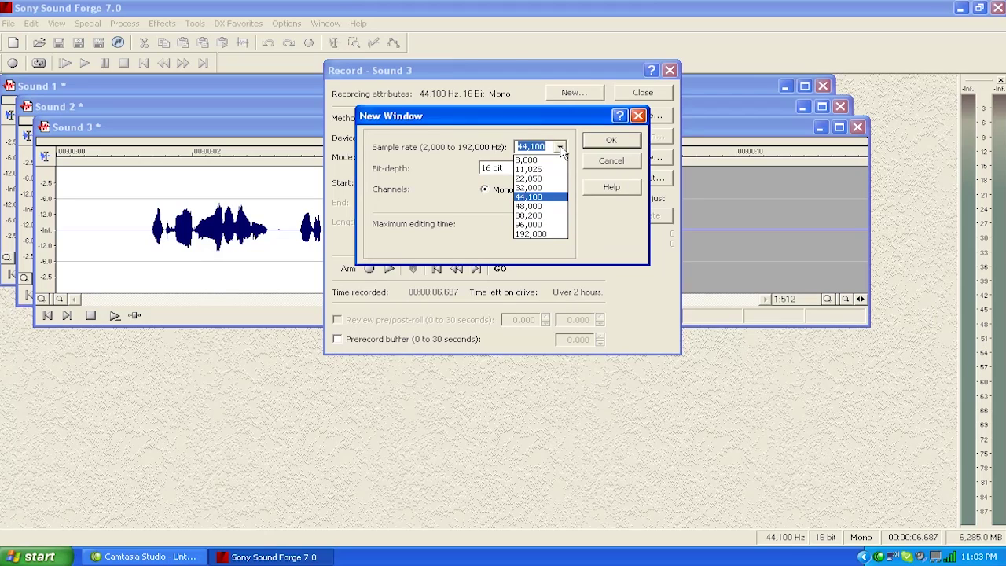
pyautogui.click(549, 197)
pyautogui.click(484, 191)
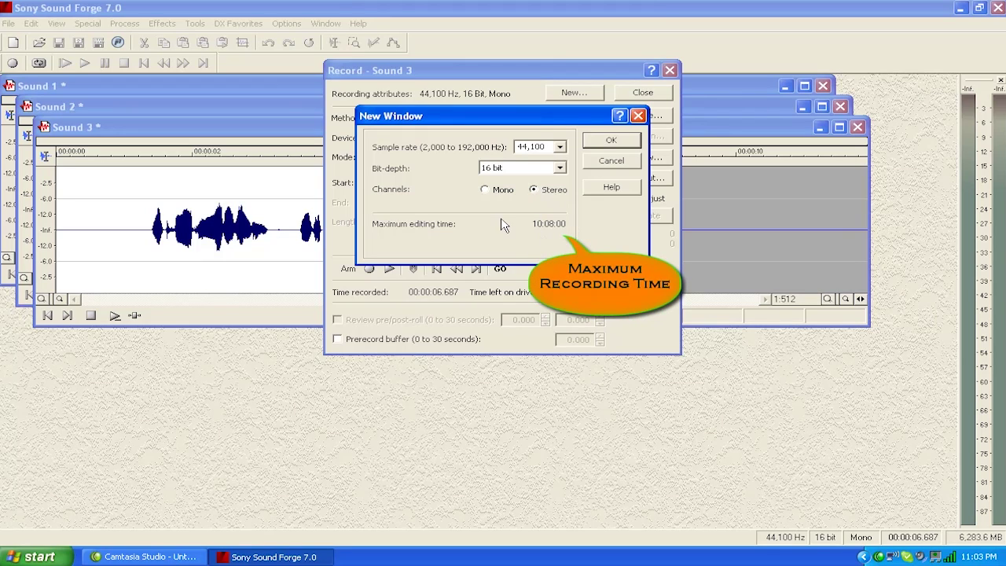
pyautogui.click(486, 190)
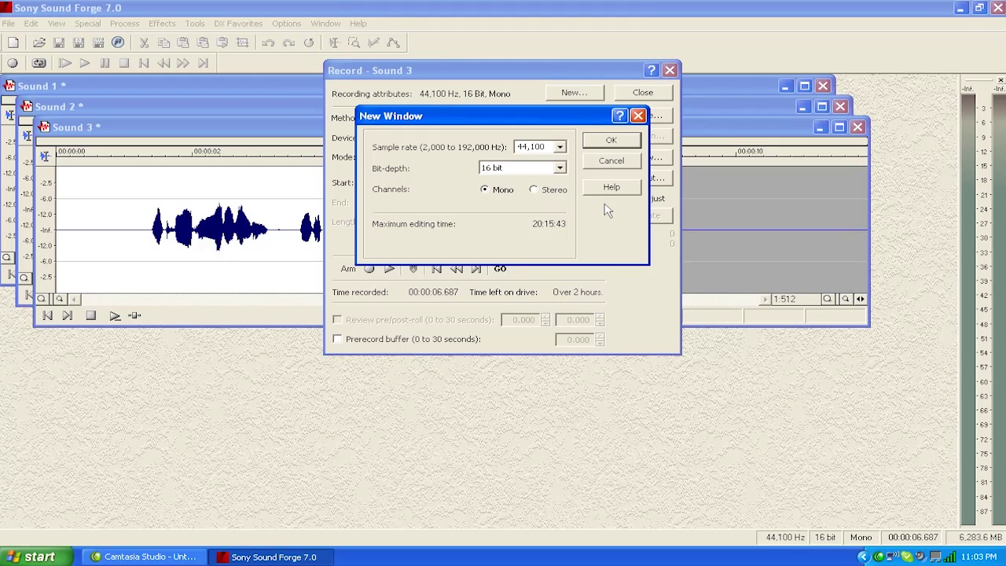
pyautogui.click(612, 140)
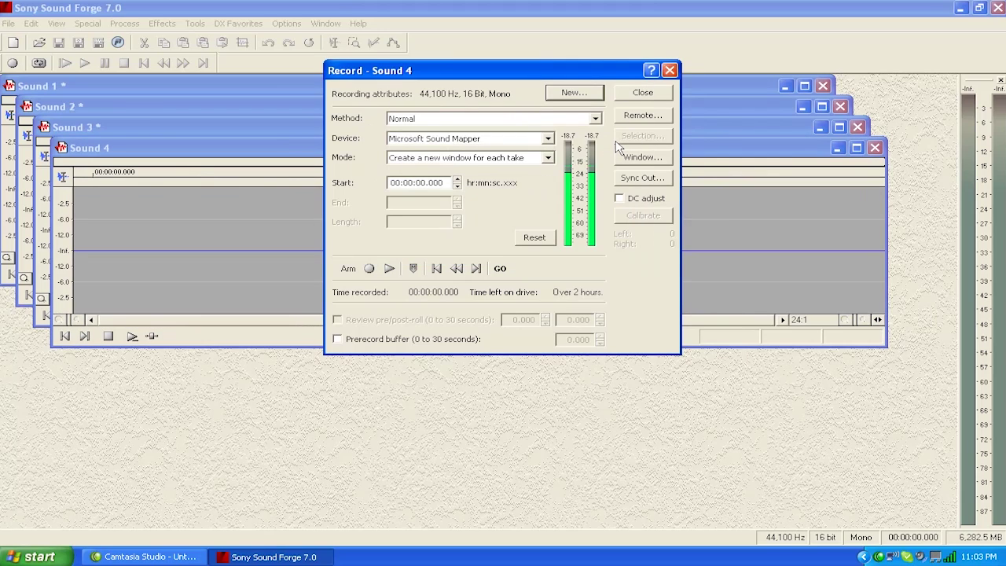
# Close the Record dialog and the empty Sound 4 window, then play back Sound 3
pyautogui.click(649, 94)
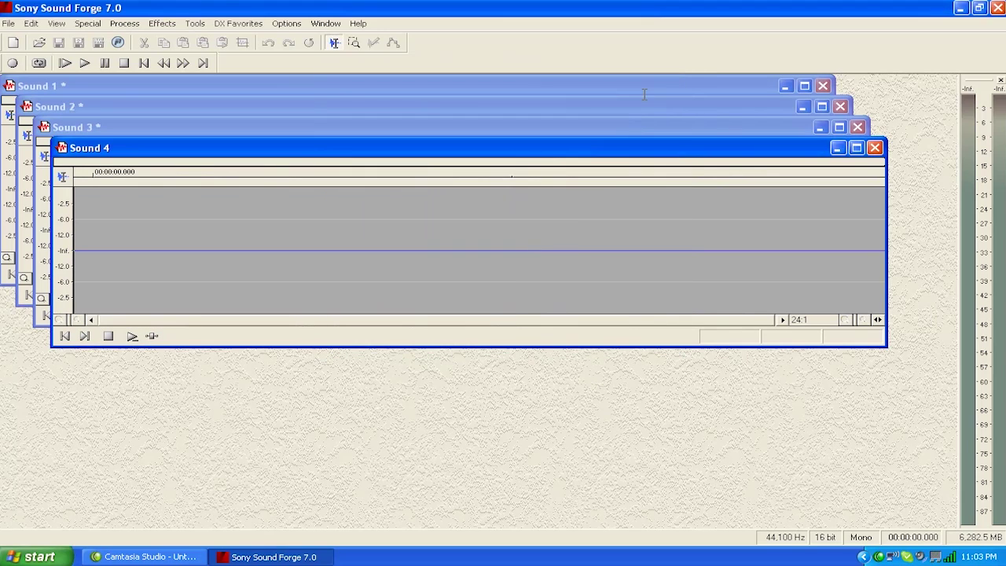
pyautogui.click(875, 147)
pyautogui.press('space')
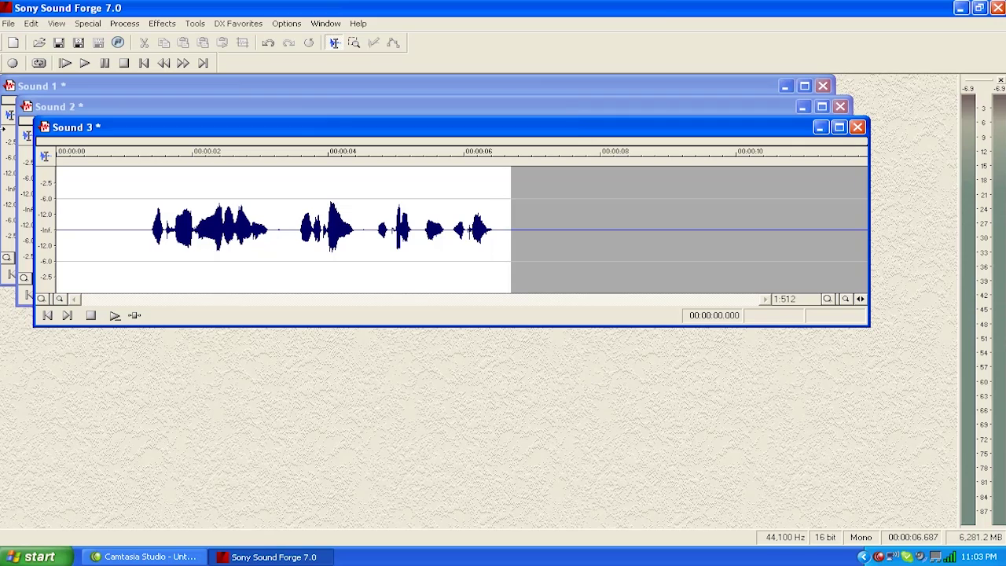
# Save the third take as 'part 3.wav' and close its window
pyautogui.click(10, 25)
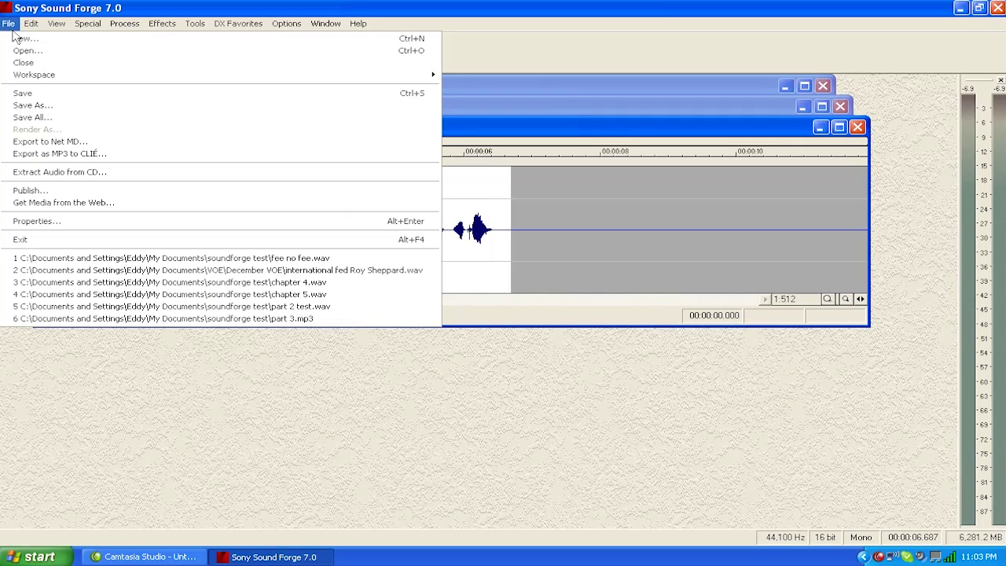
pyautogui.click(34, 106)
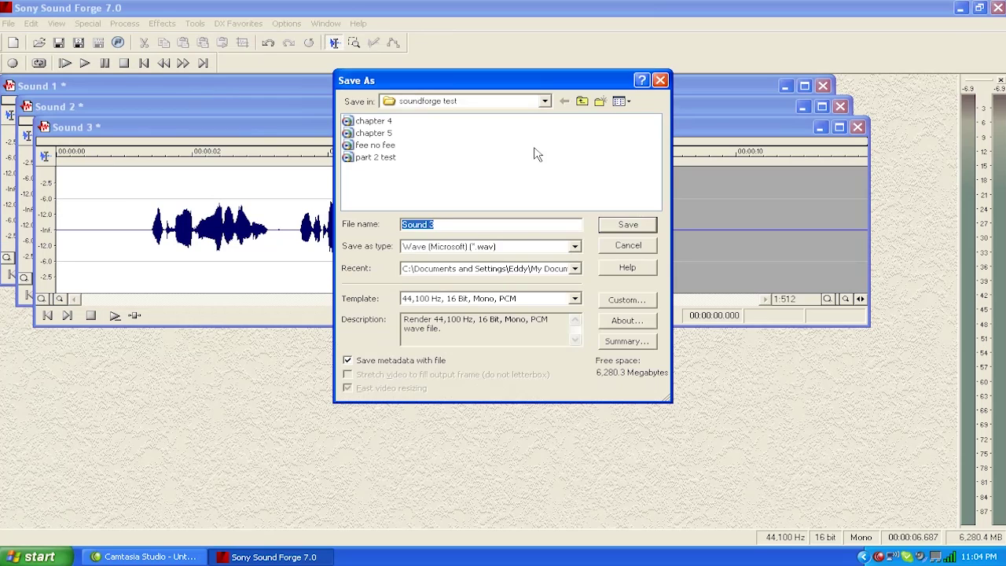
pyautogui.write('part 3')
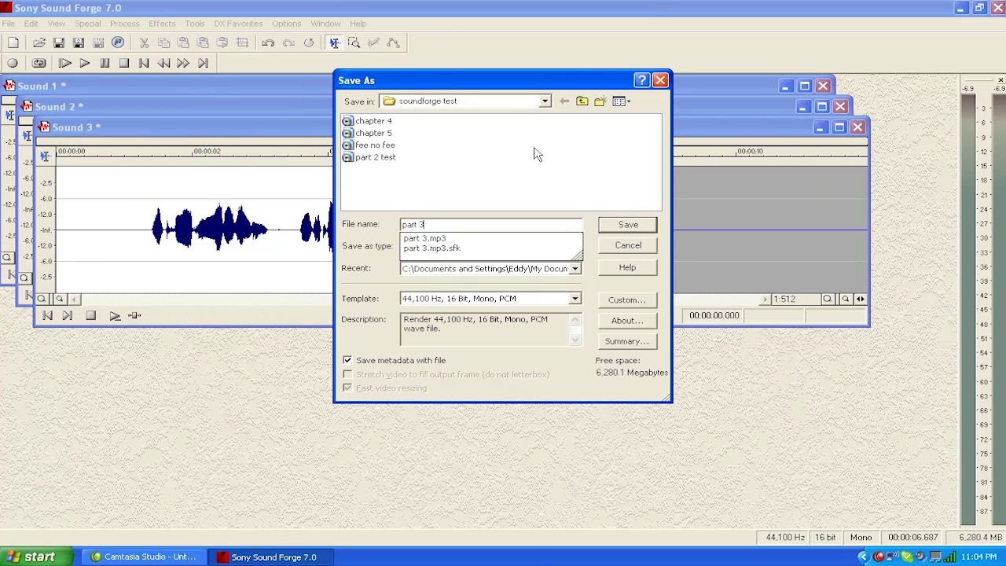
pyautogui.click(614, 224)
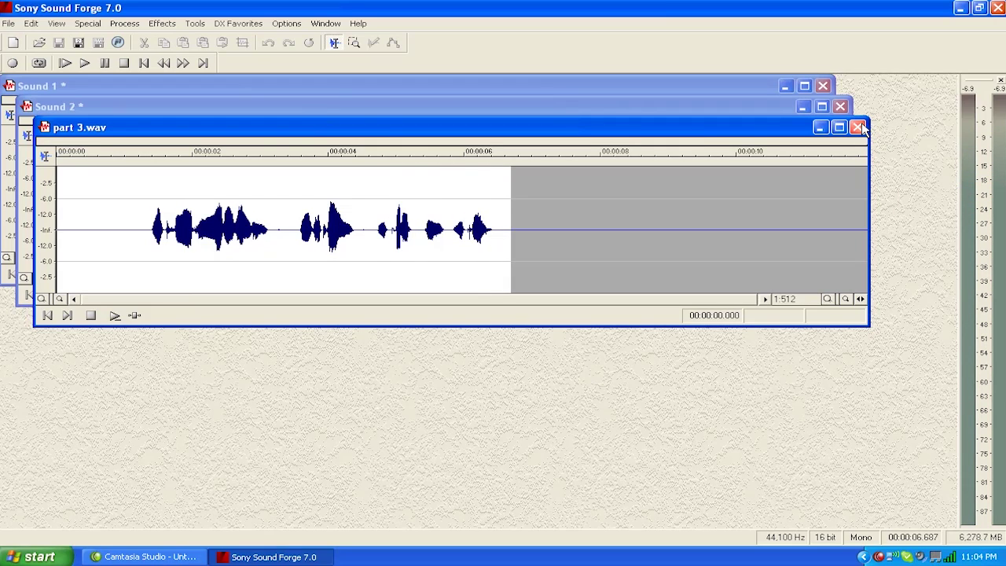
pyautogui.click(859, 128)
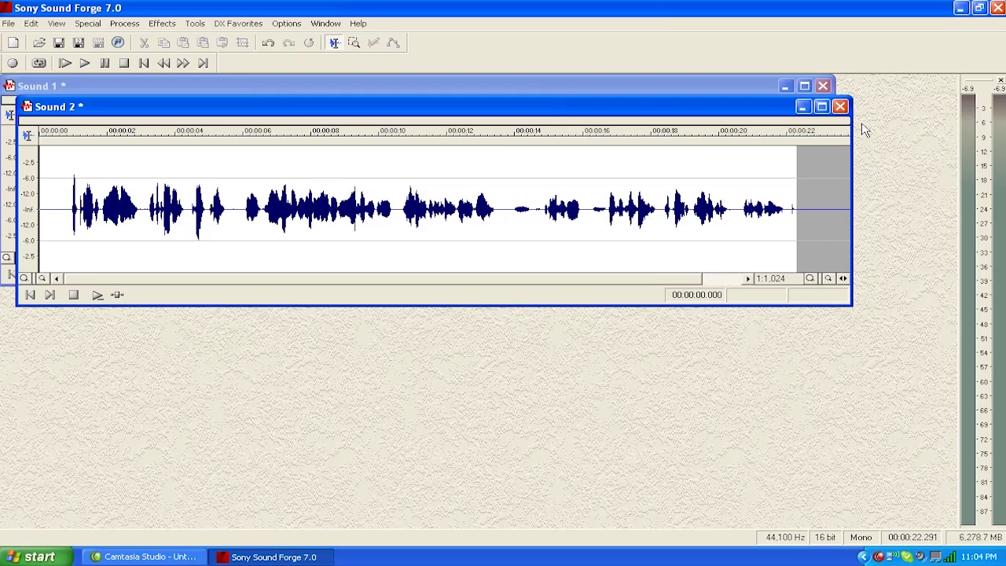
# Play back Sound 2, save it as 'part 2.wav', and close it
pyautogui.press('space')
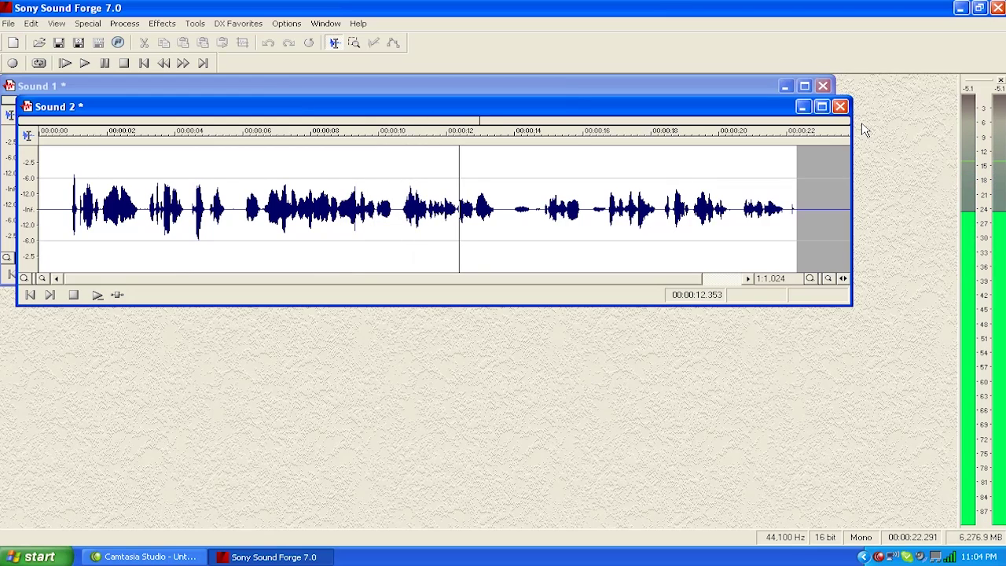
pyautogui.press('space')
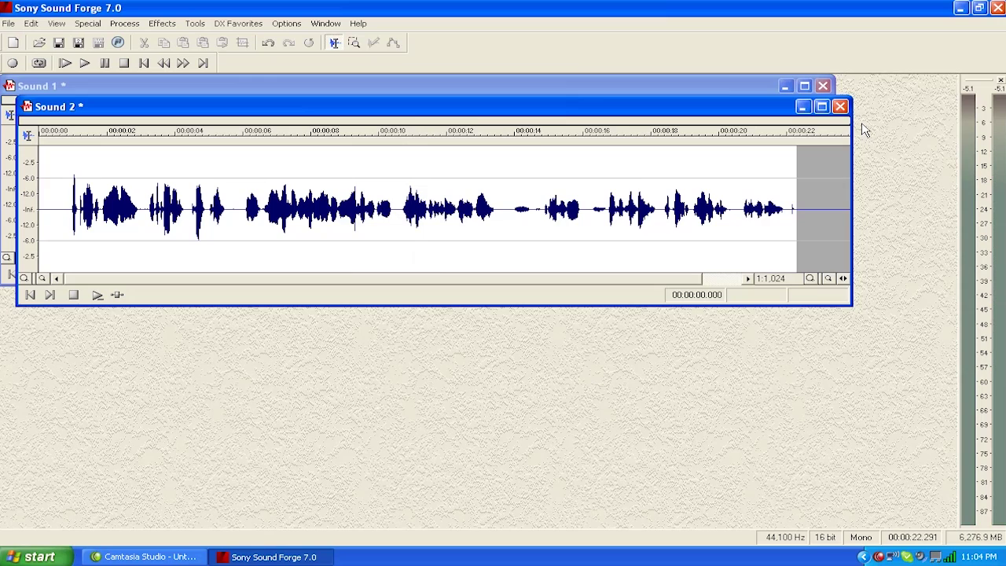
pyautogui.click(8, 23)
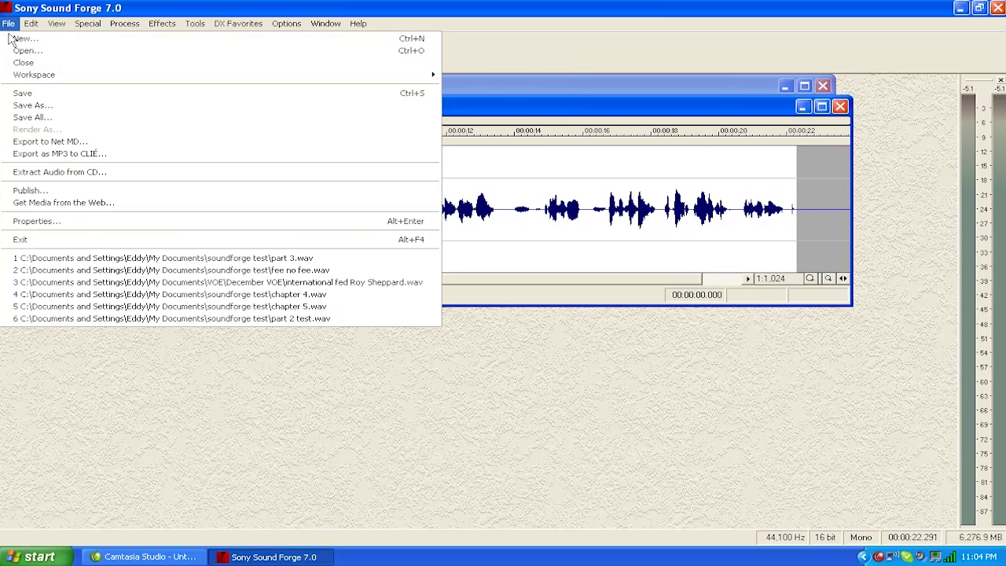
pyautogui.click(39, 105)
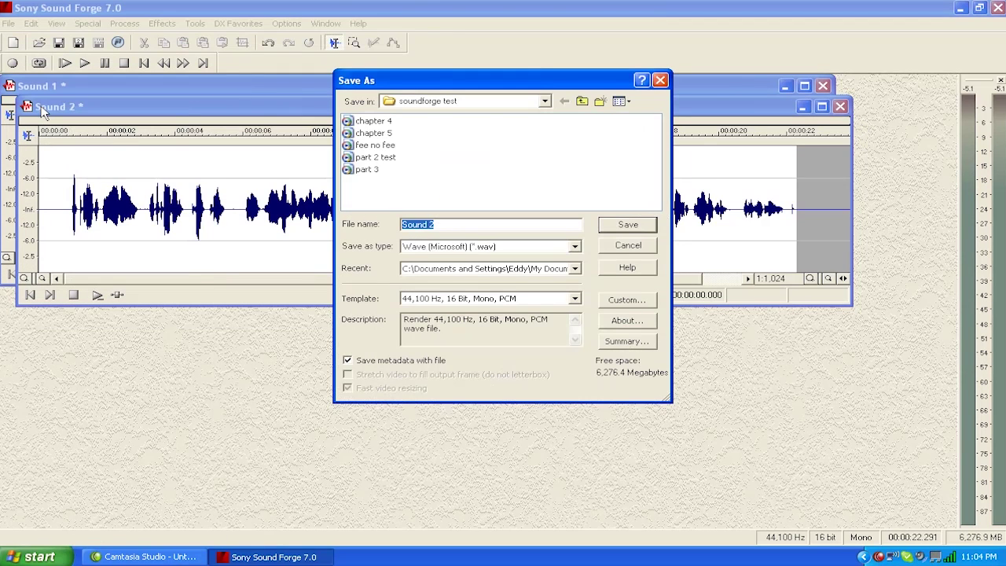
pyautogui.write('part')
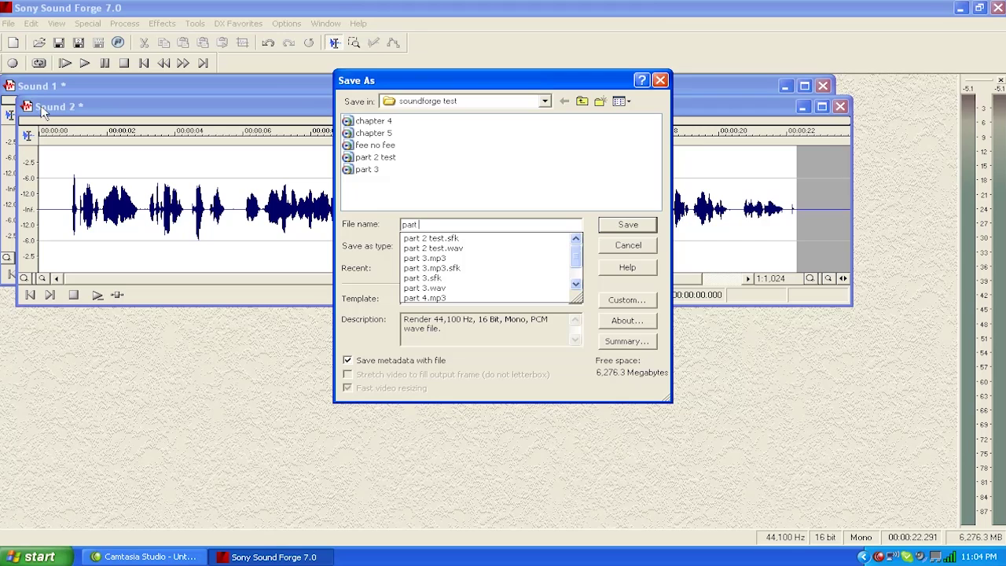
pyautogui.write(' 2')
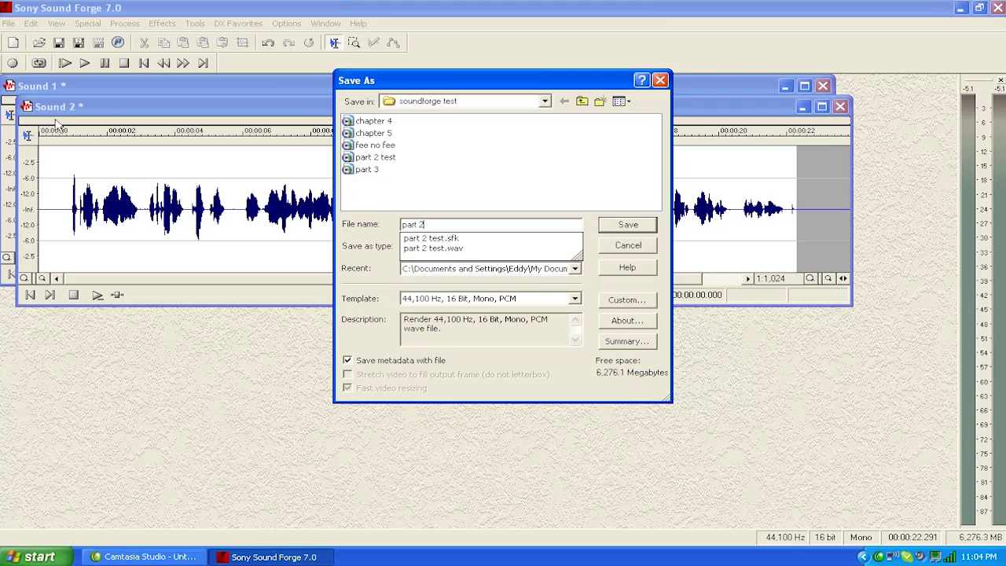
pyautogui.click(627, 225)
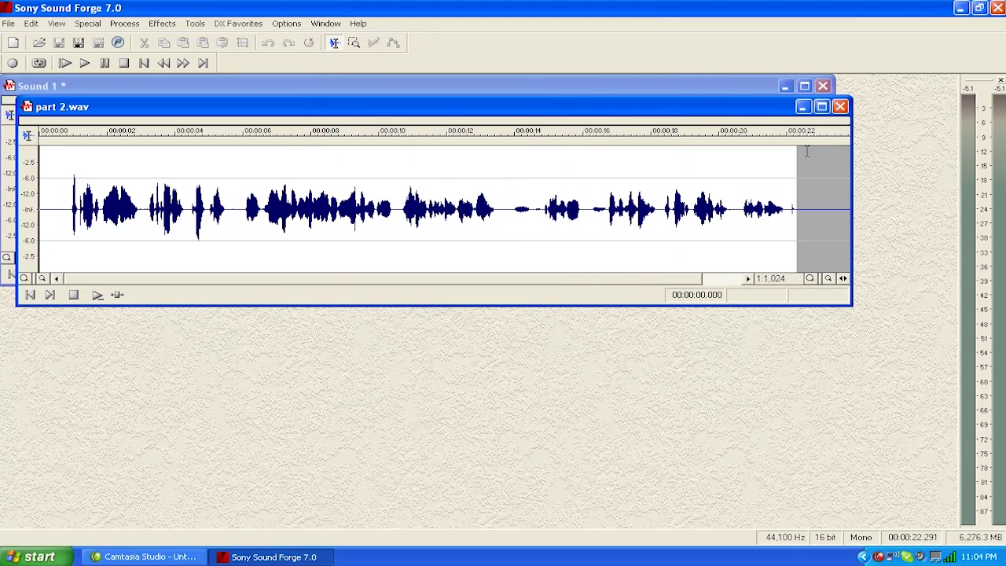
pyautogui.click(841, 106)
# Discard Sound 1 without saving and open the international fed WAV recording, moving its window up
pyautogui.click(824, 86)
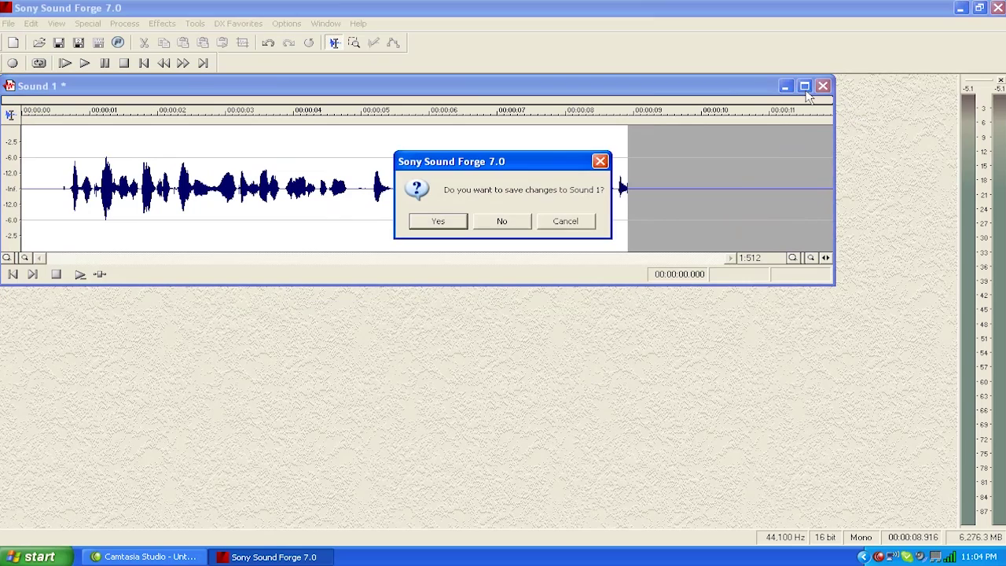
pyautogui.click(503, 223)
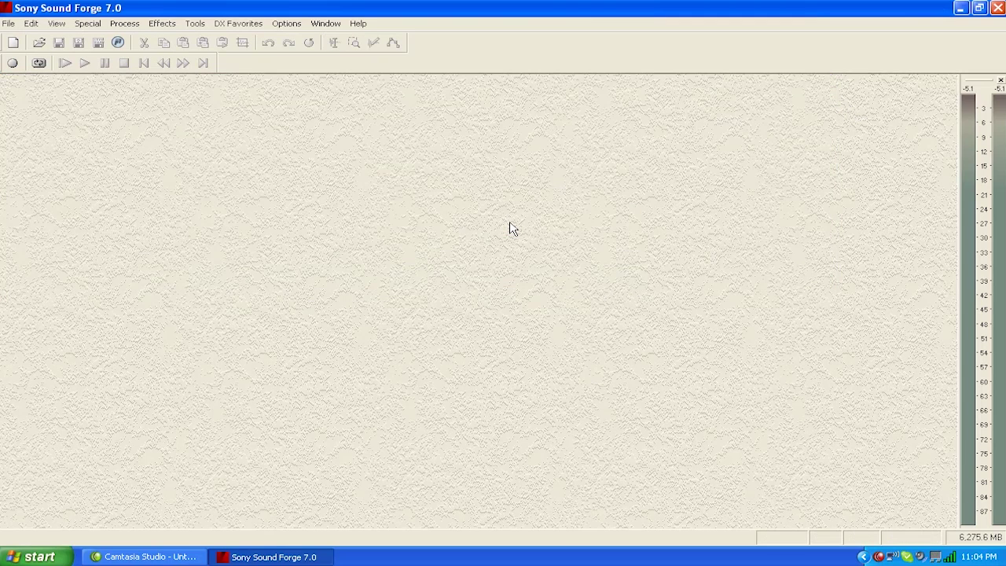
pyautogui.click(9, 23)
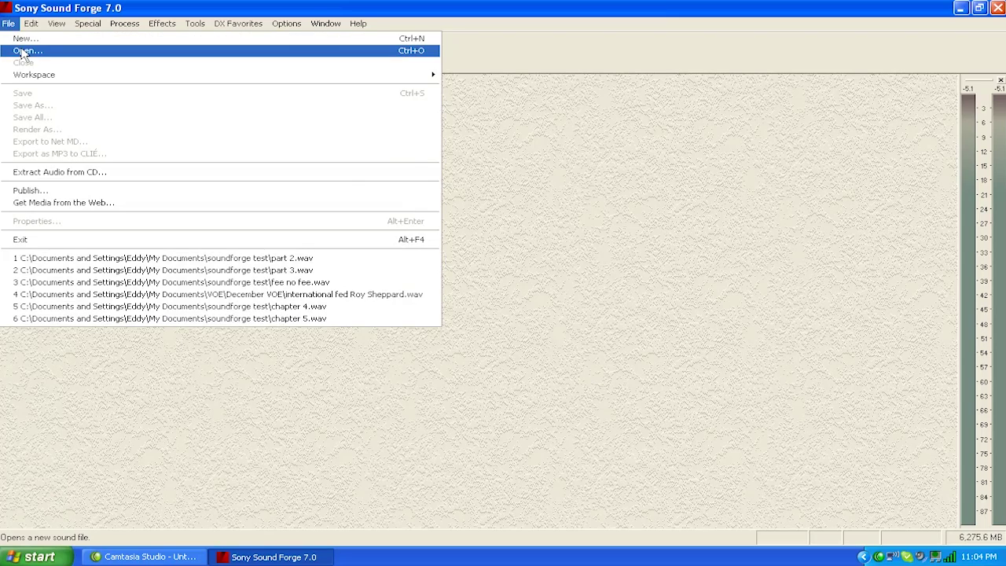
pyautogui.click(22, 50)
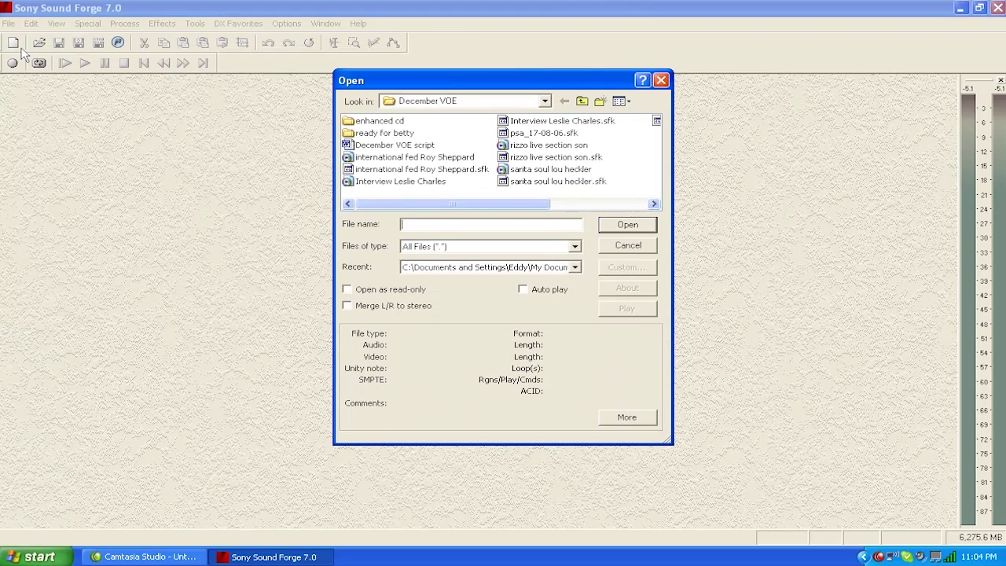
pyautogui.doubleClick(452, 157)
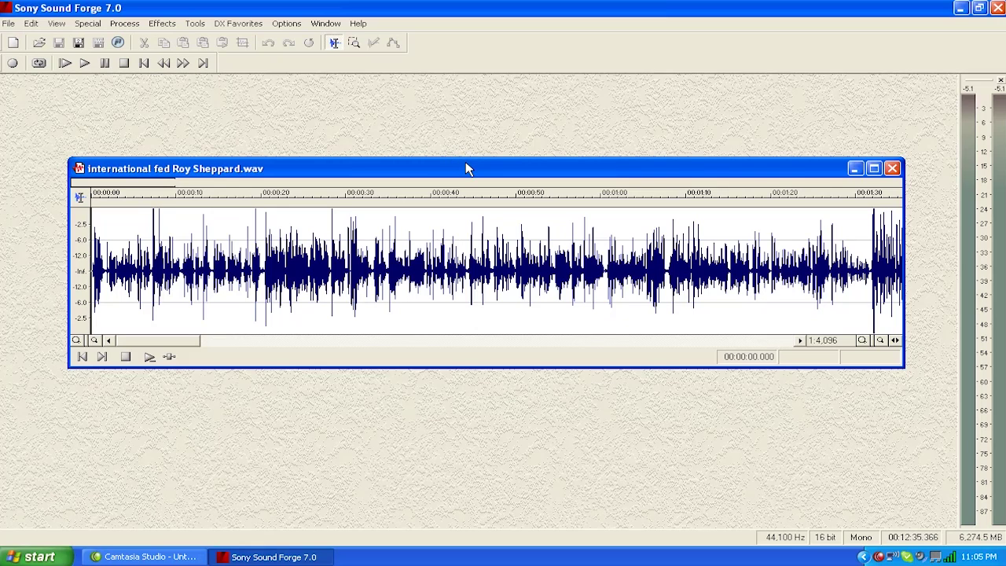
pyautogui.moveTo(466, 168); pyautogui.dragTo(491, 108)
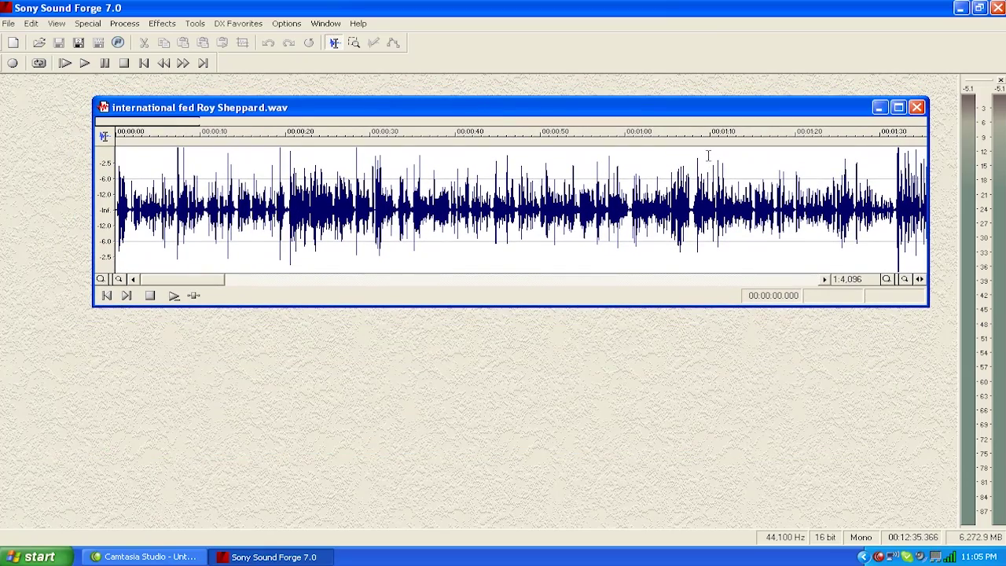
# Maximize the recording and try zooming the timeline in and the waveform height up and down
pyautogui.click(898, 108)
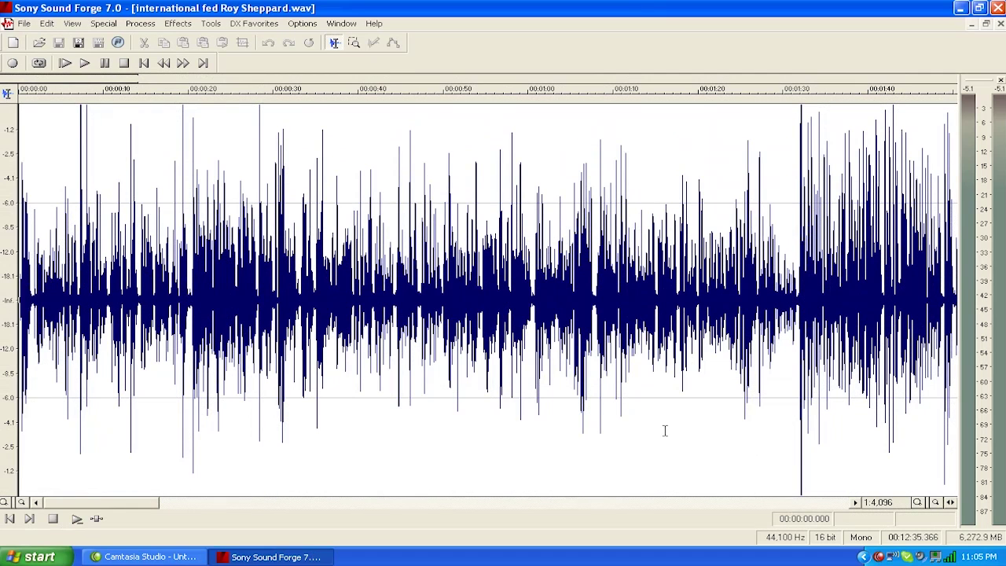
pyautogui.click(920, 504)
pyautogui.click(920, 504)
pyautogui.click(920, 504)
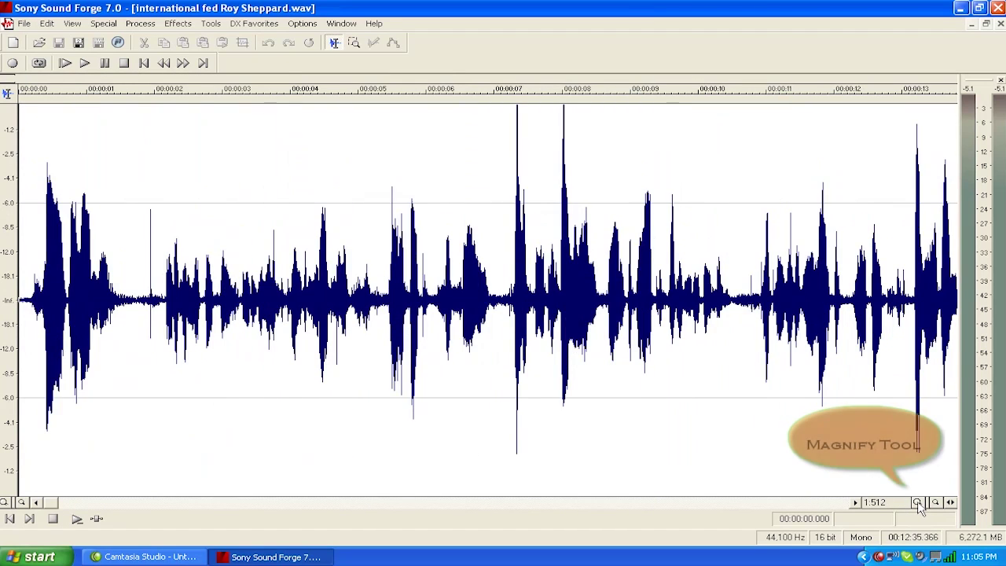
pyautogui.click(920, 504)
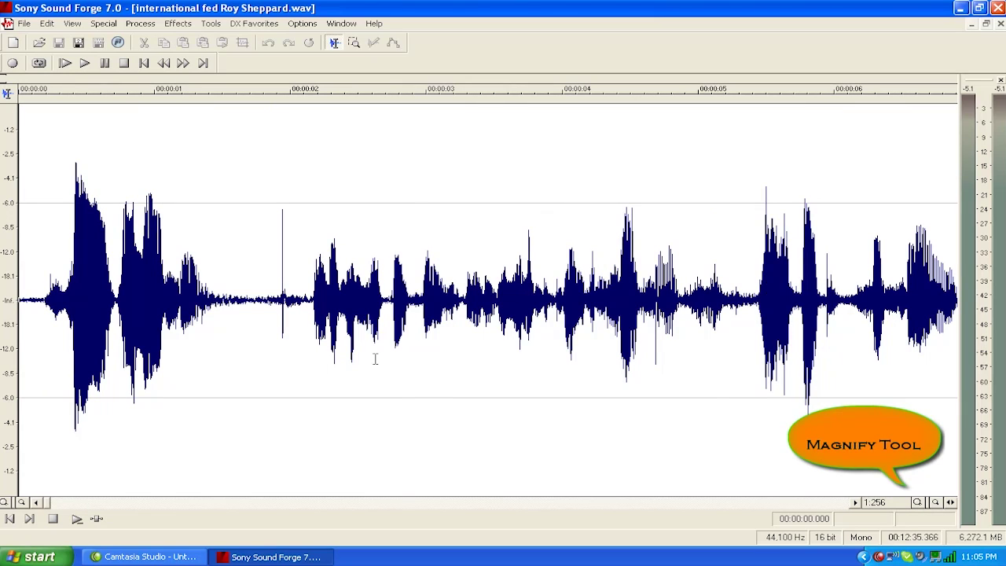
pyautogui.click(5, 504)
pyautogui.click(5, 503)
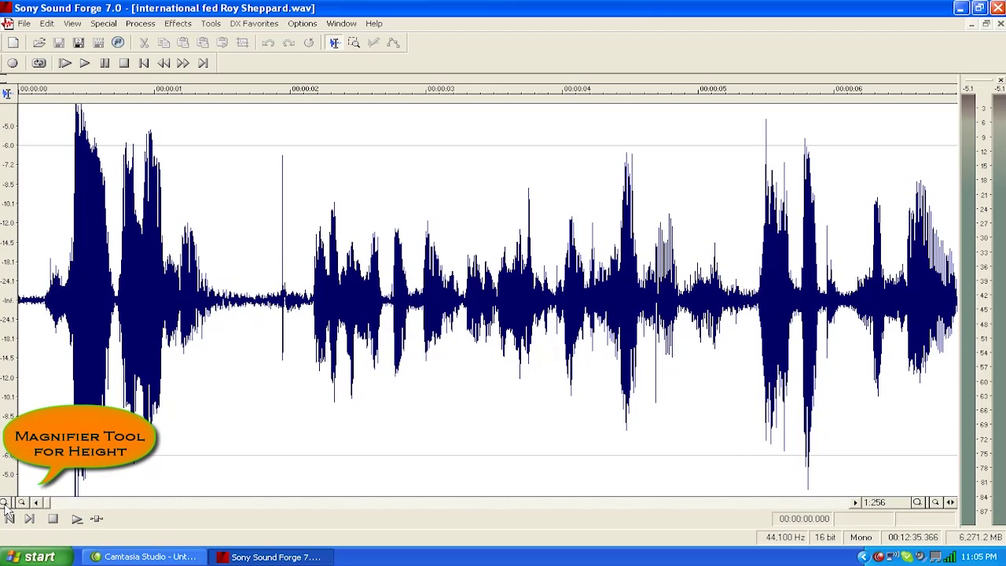
pyautogui.click(22, 502)
pyautogui.click(21, 503)
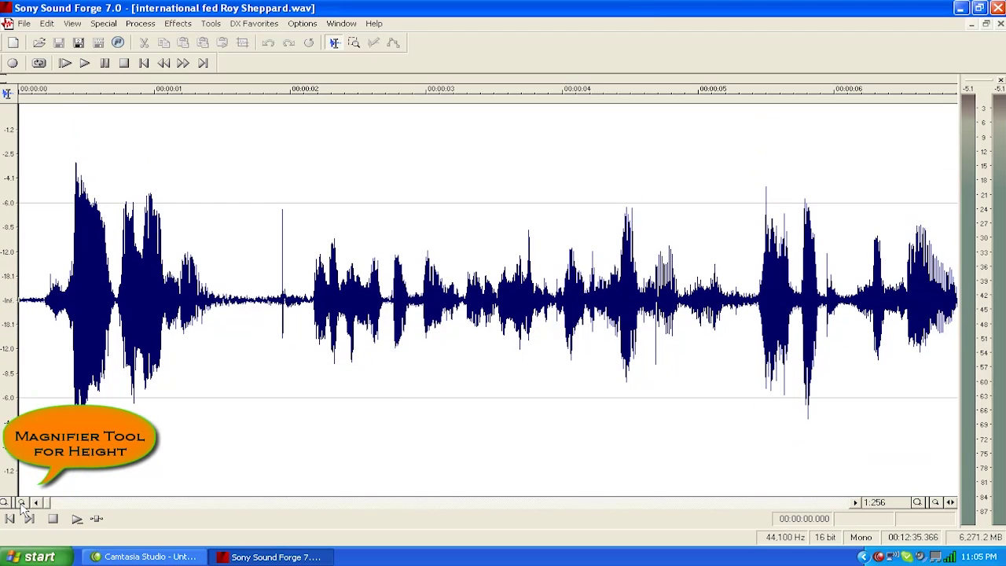
# Zoom the timeline back to 1:1,024, play from the start, then restore the floating window
pyautogui.click(916, 503)
pyautogui.click(937, 503)
pyautogui.click(937, 504)
pyautogui.click(937, 503)
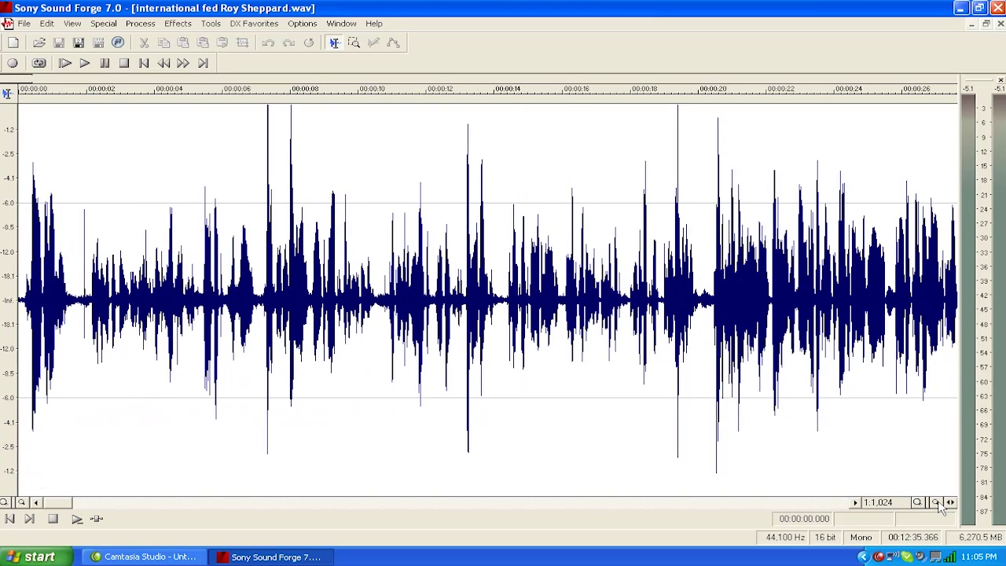
pyautogui.press('space')
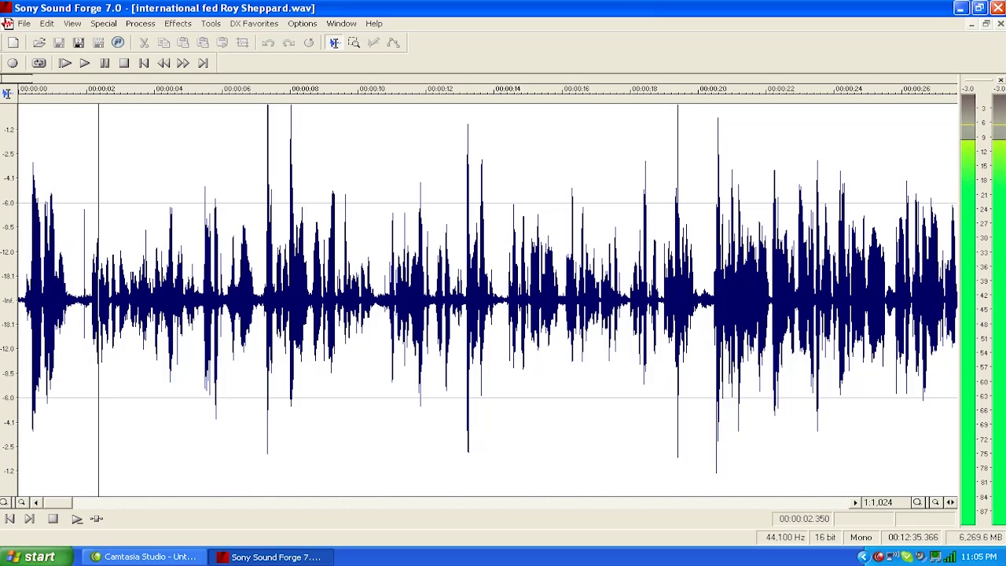
pyautogui.click(988, 25)
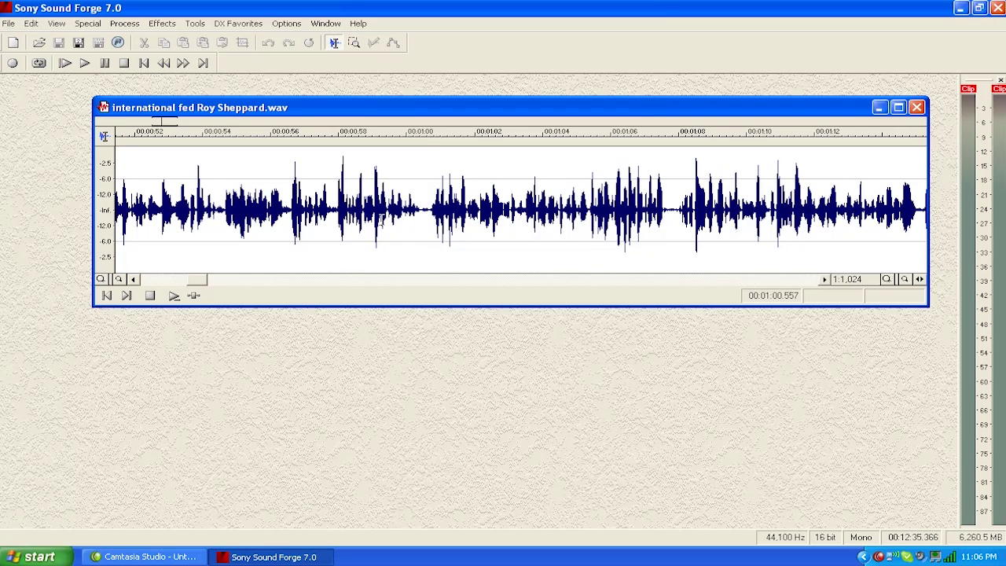
# Place the edit point near 0:59 in the recording
pyautogui.click(382, 220)
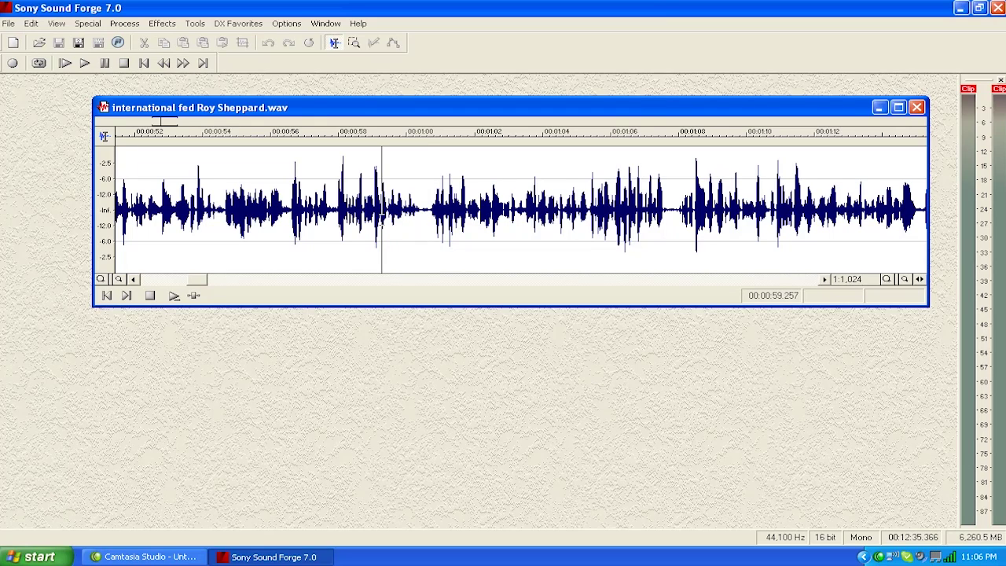
# Audition the lead-up from about 0:56 and set the edit point at 1:00.464 in the pause
pyautogui.click(425, 217)
pyautogui.click(277, 228)
pyautogui.press('space')
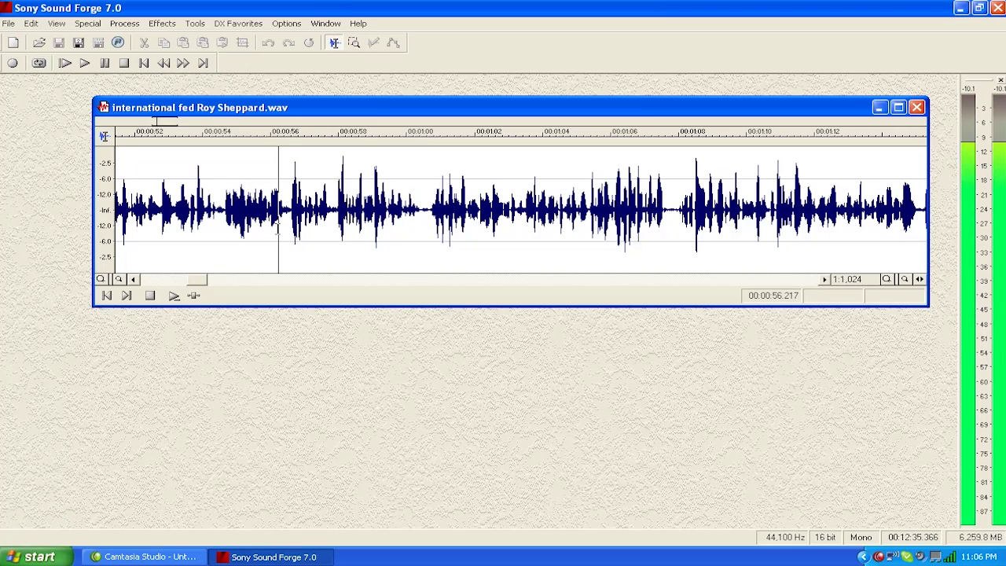
pyautogui.press('space')
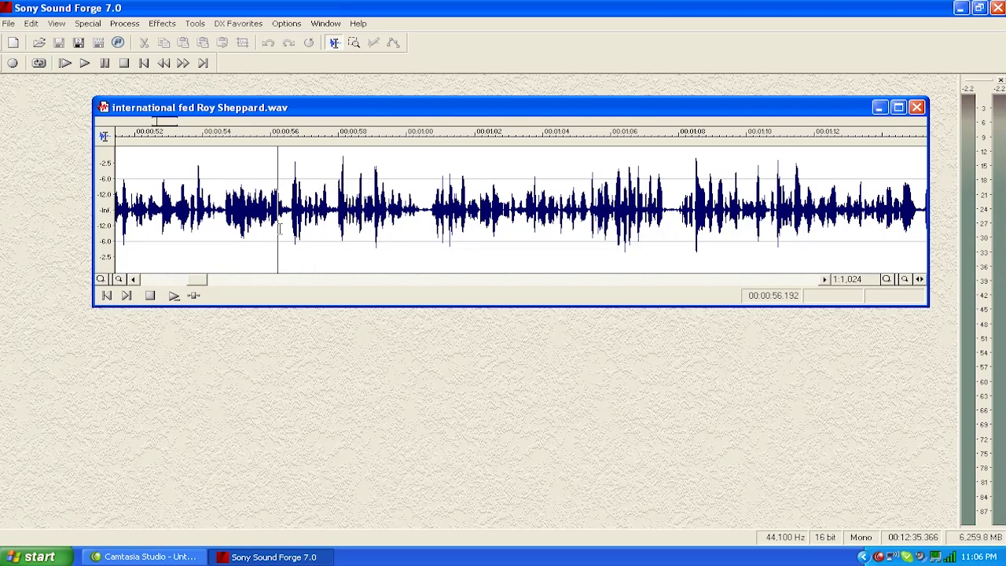
pyautogui.click(423, 214)
# Re-listen from about 0:54 and drop marker 01 at 1:00.464, where part one ends
pyautogui.click(422, 209)
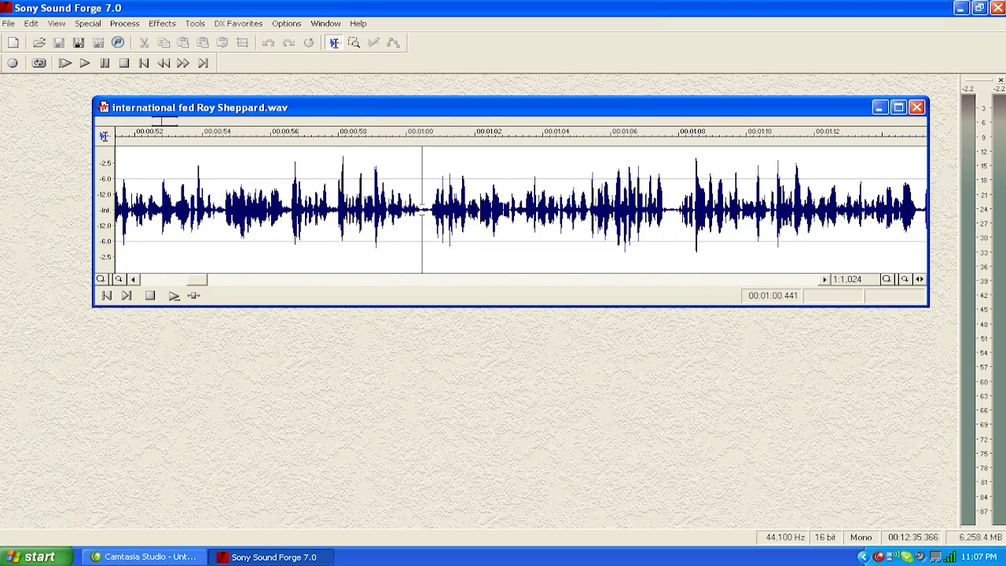
pyautogui.click(222, 209)
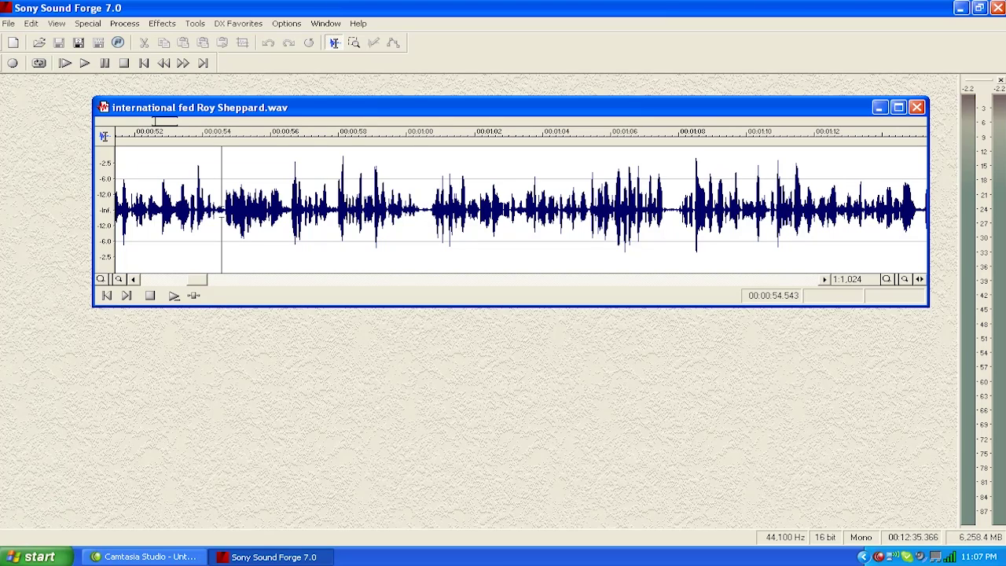
pyautogui.press('space')
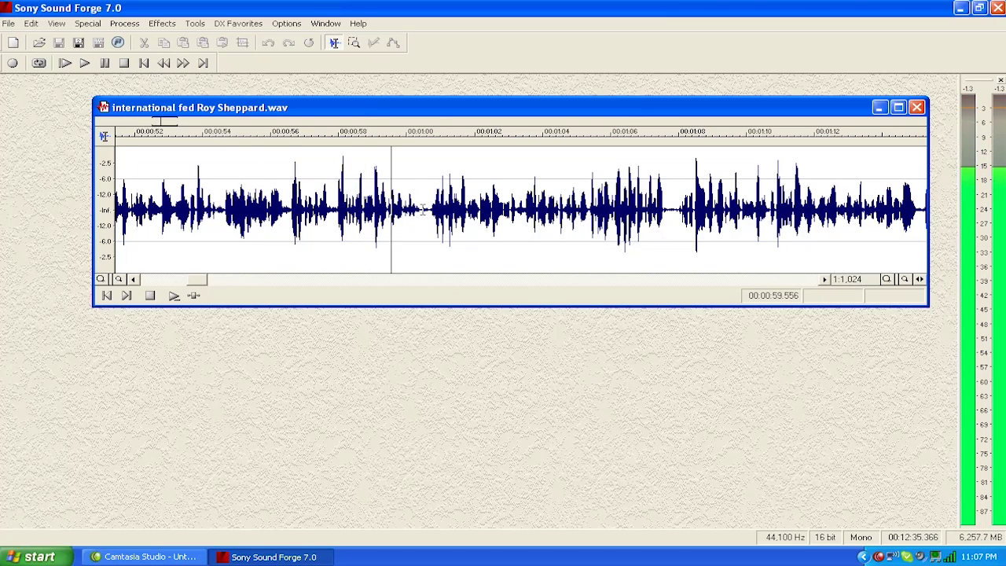
pyautogui.press('space')
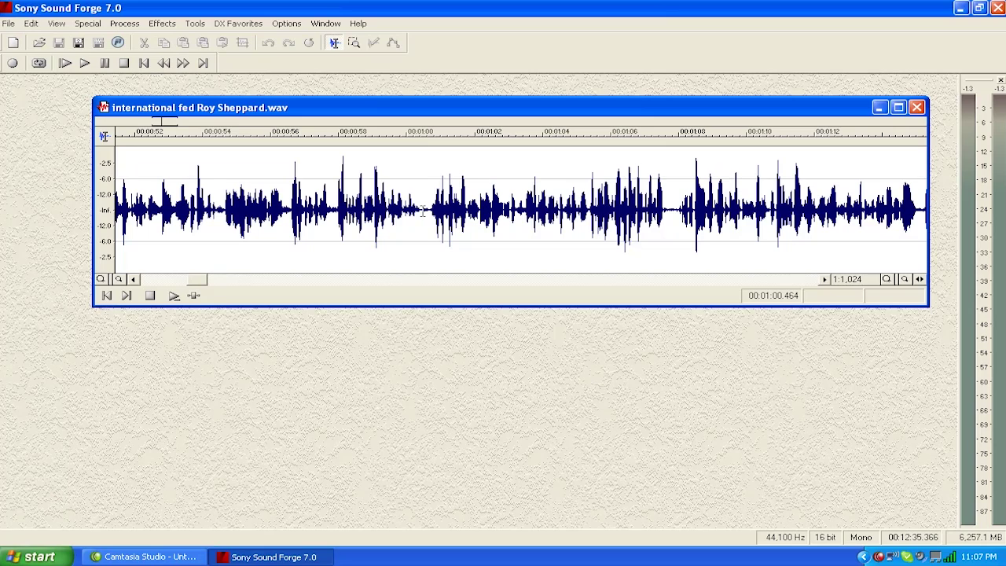
pyautogui.press('m')
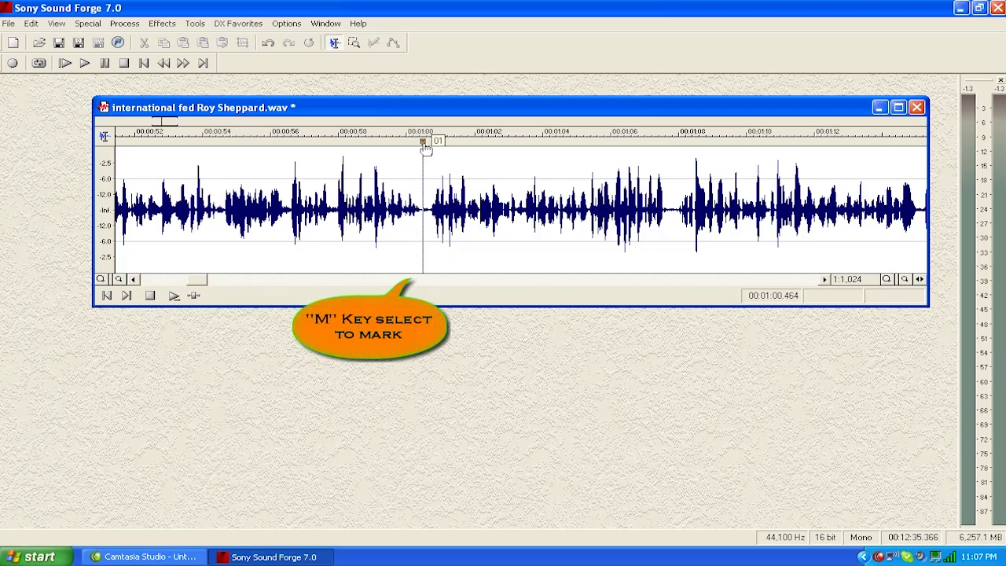
# Rename the new marker at 1:00.464 to 'end of part one'
pyautogui.rightClick(425, 146)
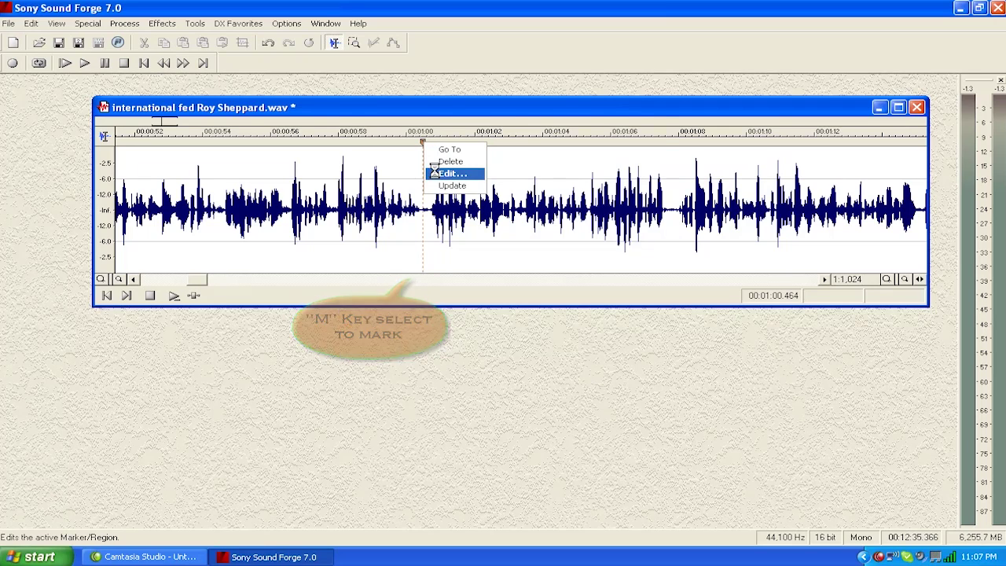
pyautogui.click(445, 173)
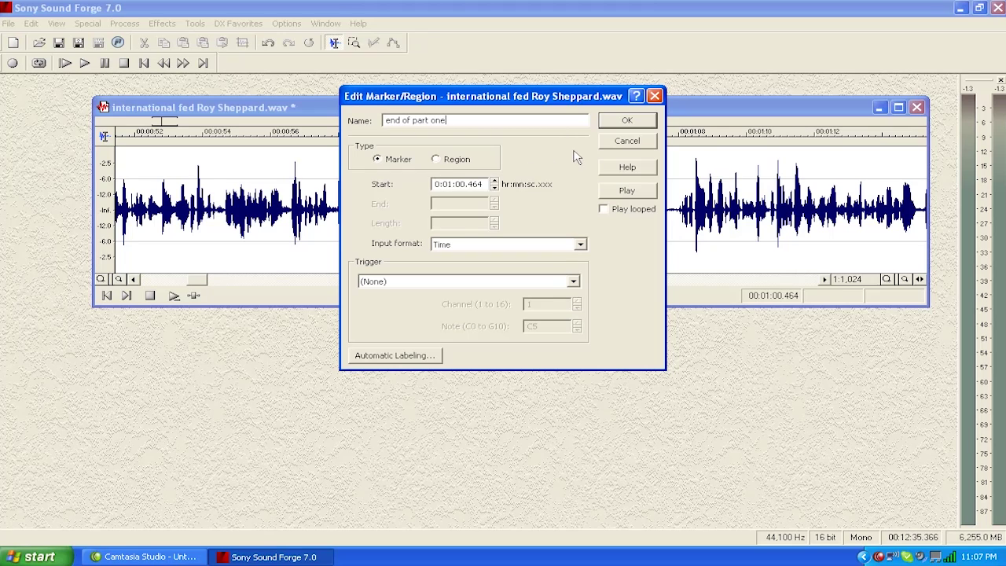
pyautogui.click(627, 119)
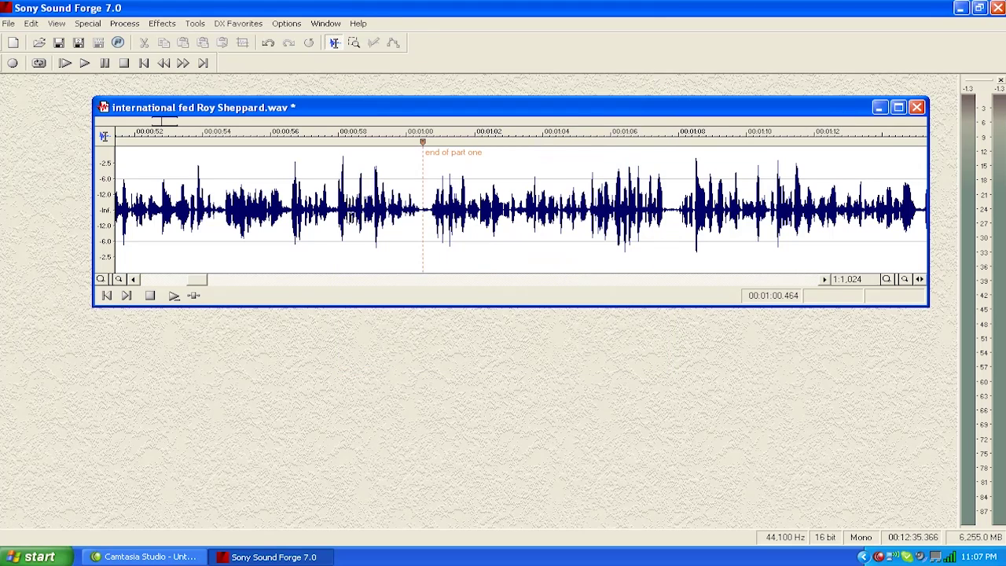
# Select the audio up to the end of part one marker and clone it into a new Sound 5 window
pyautogui.doubleClick(340, 197)
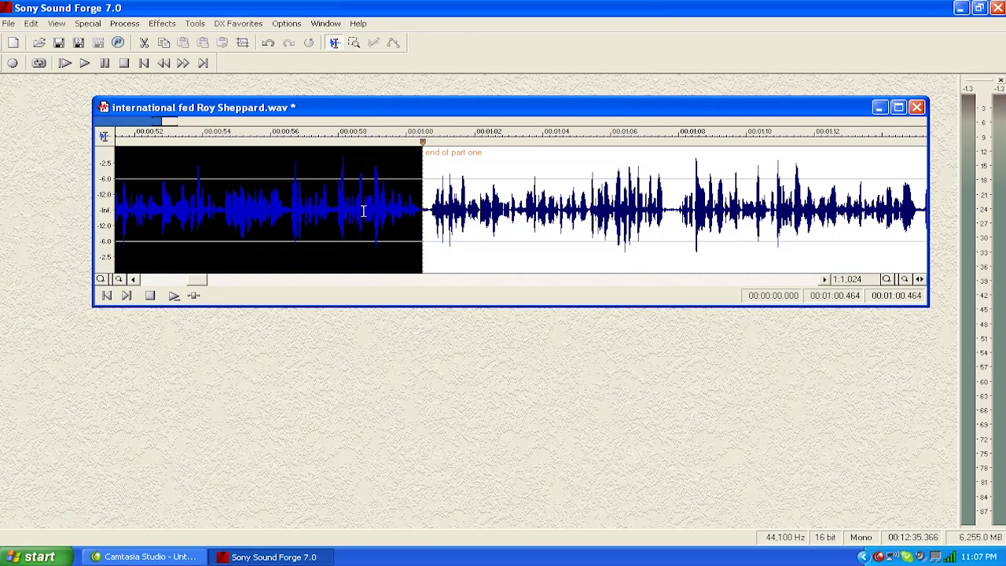
pyautogui.moveTo(196, 281)
pyautogui.mouseDown()
pyautogui.moveTo(146, 290)
pyautogui.moveTo(202, 286)
pyautogui.moveTo(194, 283)
pyautogui.mouseUp()
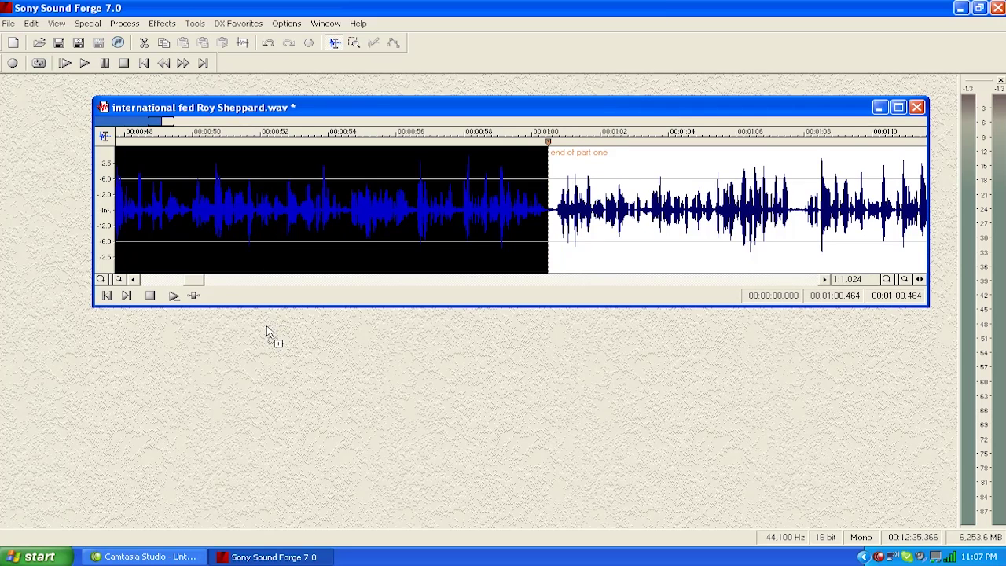
pyautogui.moveTo(267, 325); pyautogui.dragTo(267, 326)
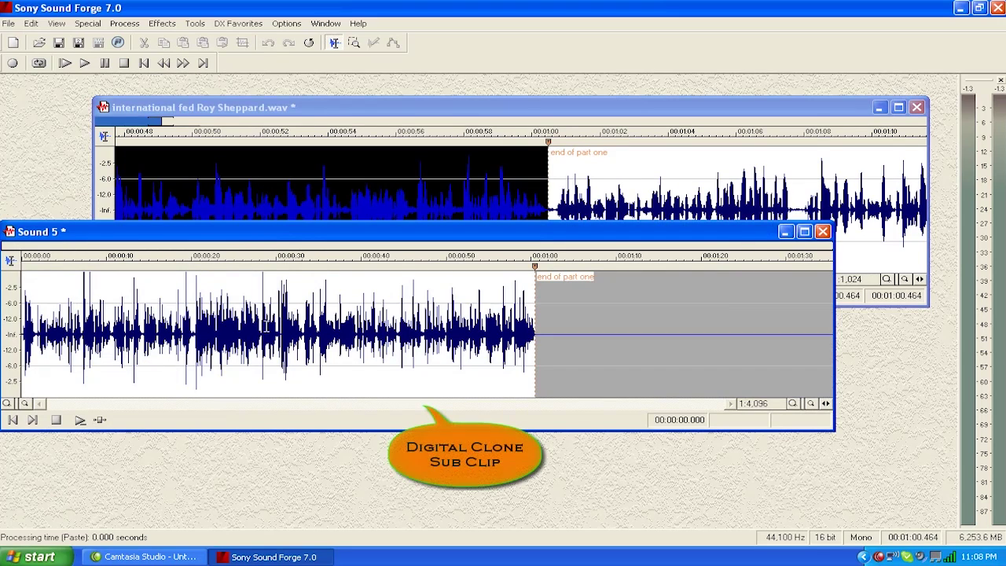
# Clear the selection in the original recording and select all of the new Sound 5 clip
pyautogui.click(306, 172)
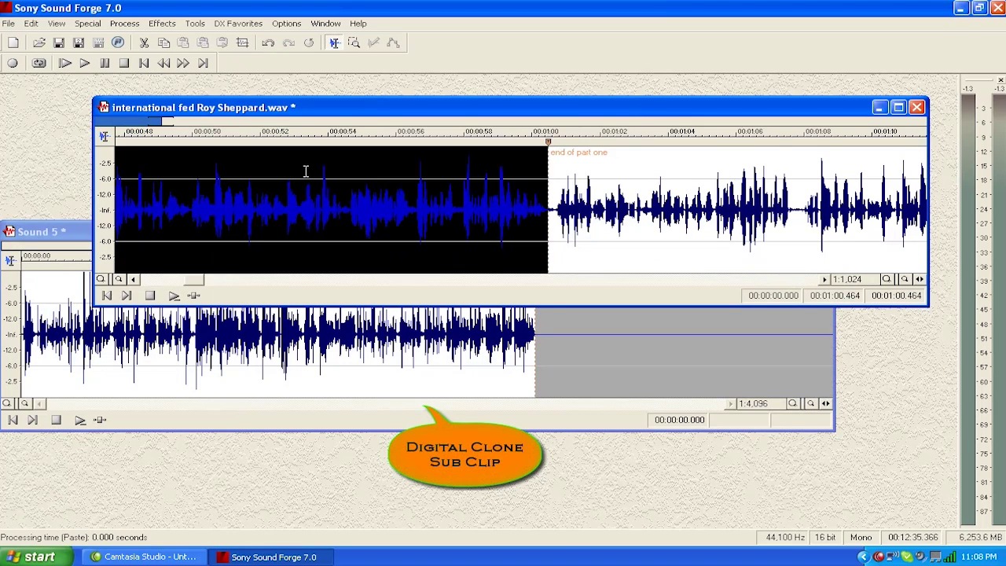
pyautogui.click(306, 171)
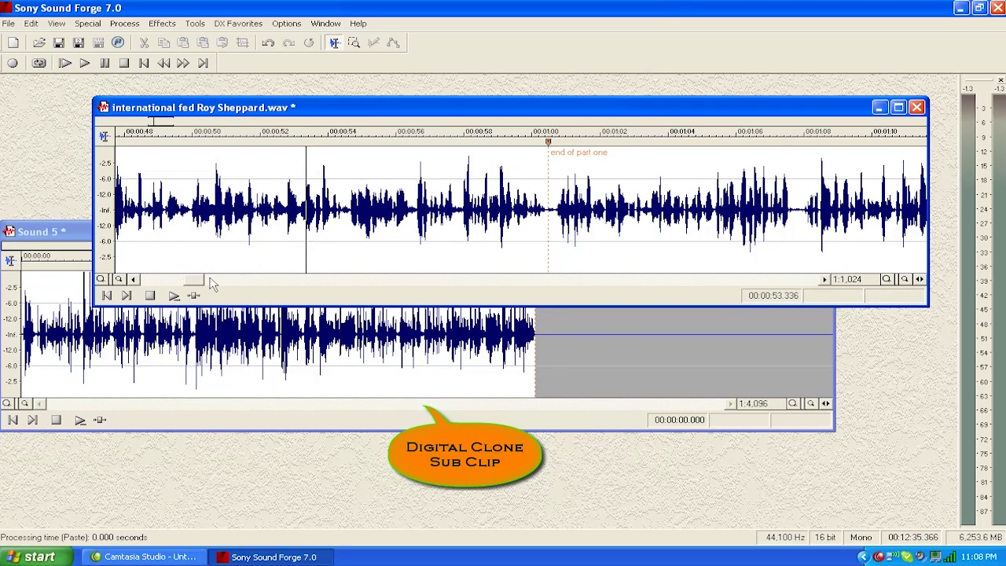
pyautogui.moveTo(202, 280); pyautogui.dragTo(149, 283)
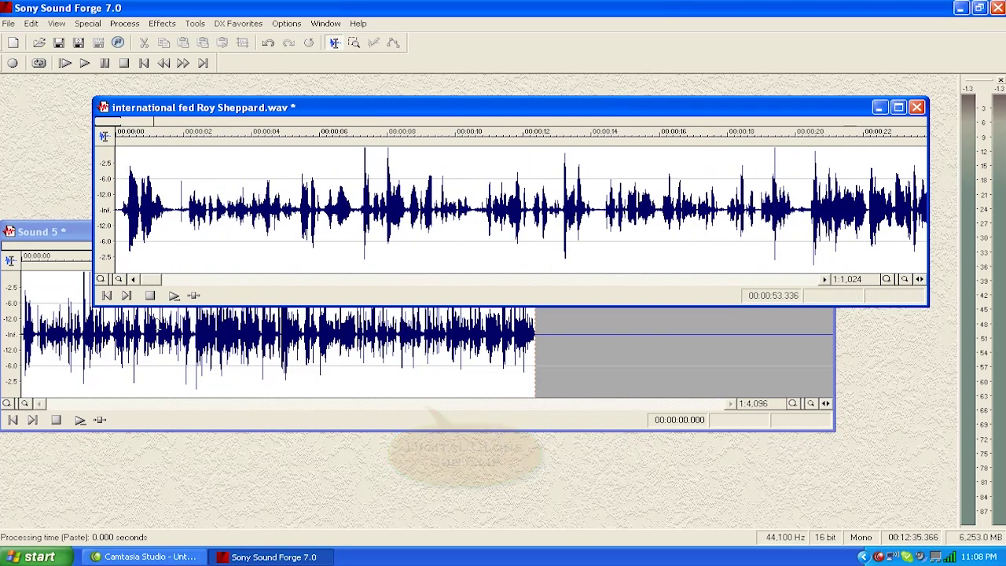
pyautogui.doubleClick(158, 325)
# Save the cloned clip as 'fee no fee part 1.wav' in the soundforge test folder
pyautogui.click(111, 319)
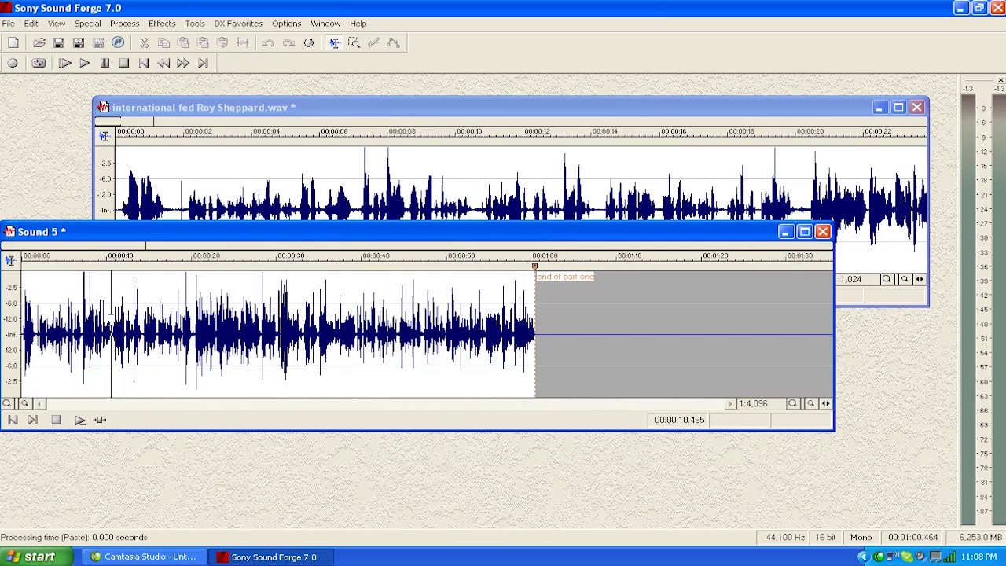
pyautogui.click(99, 307)
pyautogui.click(7, 23)
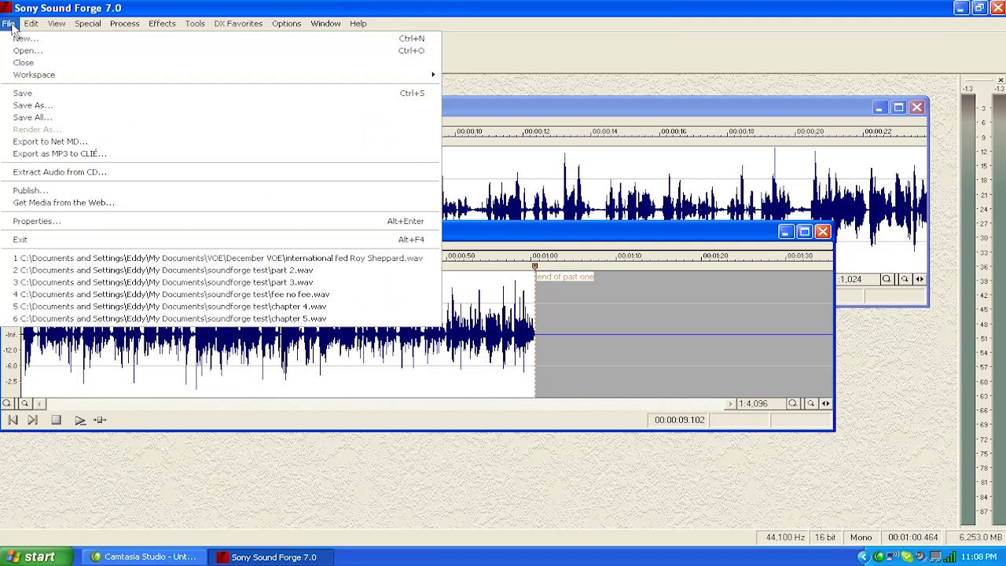
pyautogui.click(49, 105)
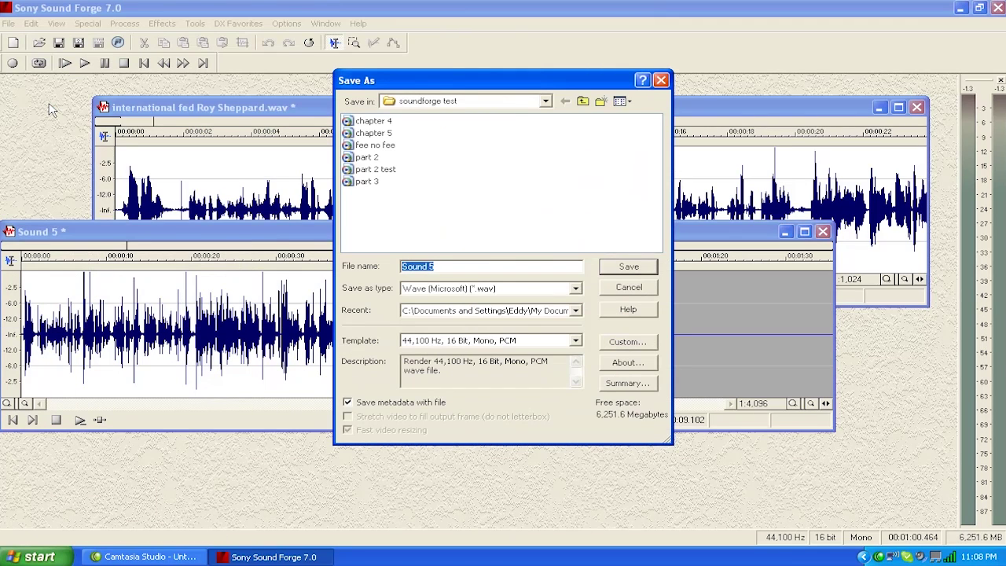
pyautogui.write('fe')
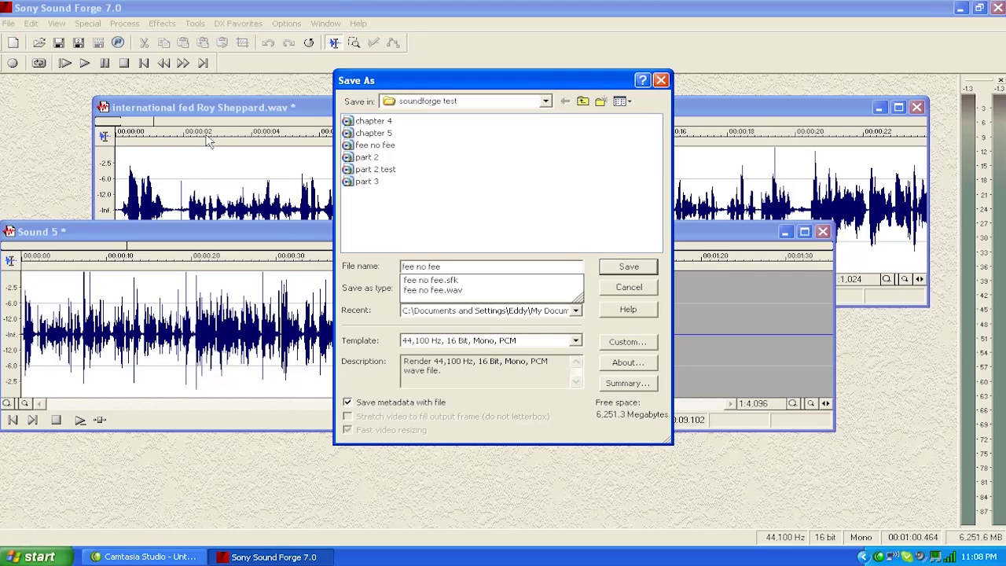
pyautogui.write('e no fee')
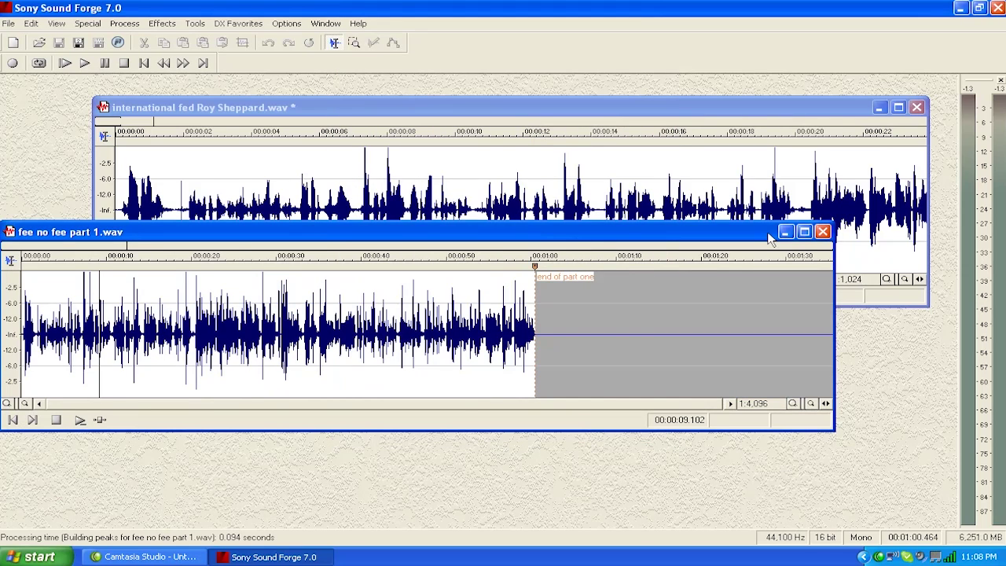
pyautogui.moveTo(769, 233); pyautogui.dragTo(859, 118)
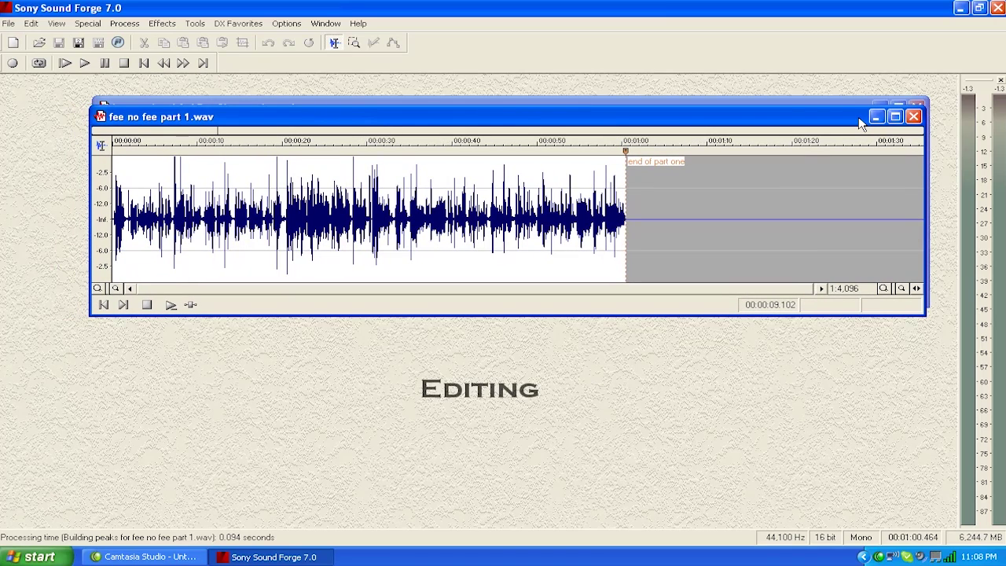
# Play the new clip and zoom the waveform in to 1:512
pyautogui.press('space')
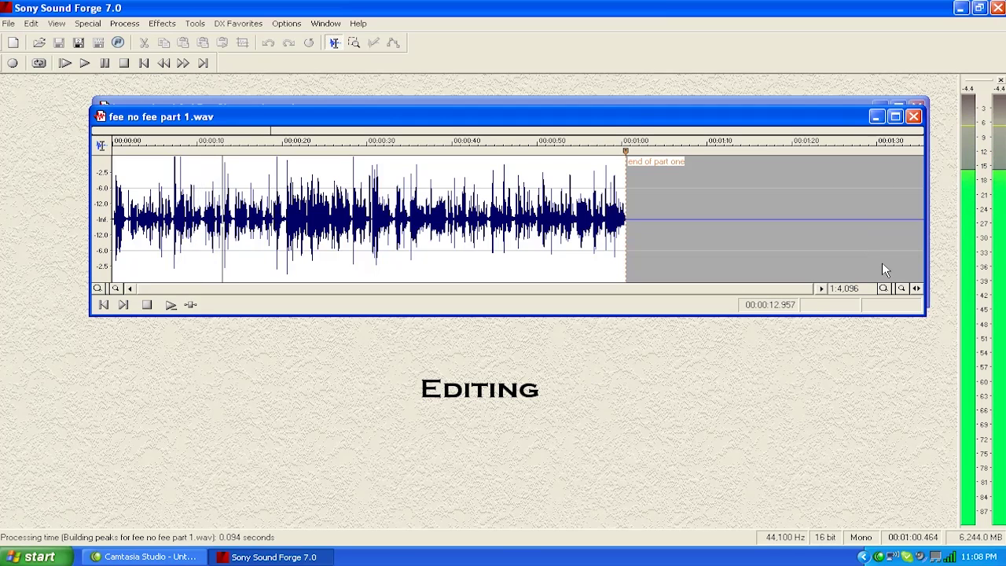
pyautogui.doubleClick(884, 289)
pyautogui.click(884, 289)
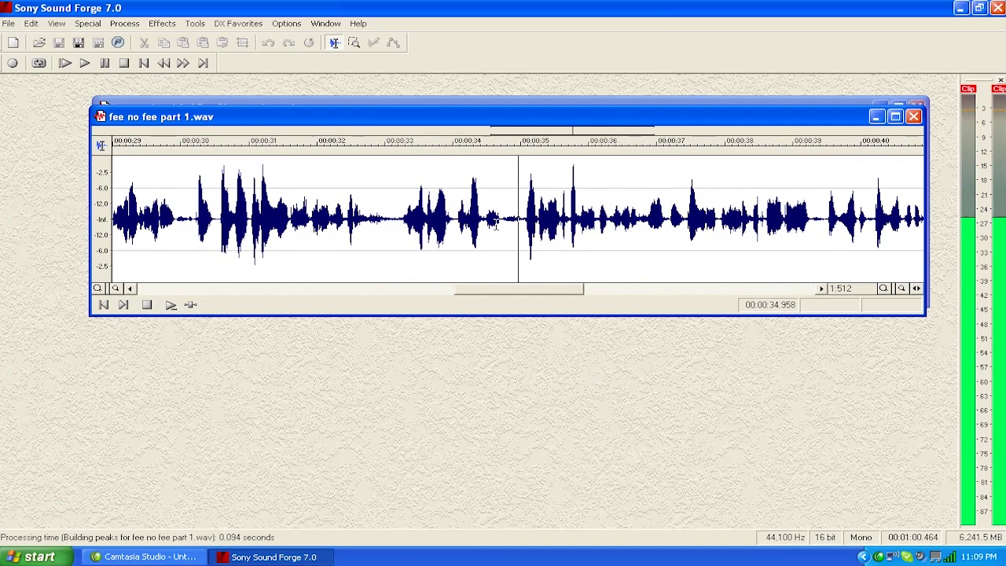
# Locate the unwanted stretch at 00:00:33.169 and drop marker 01 there
pyautogui.click(295, 213)
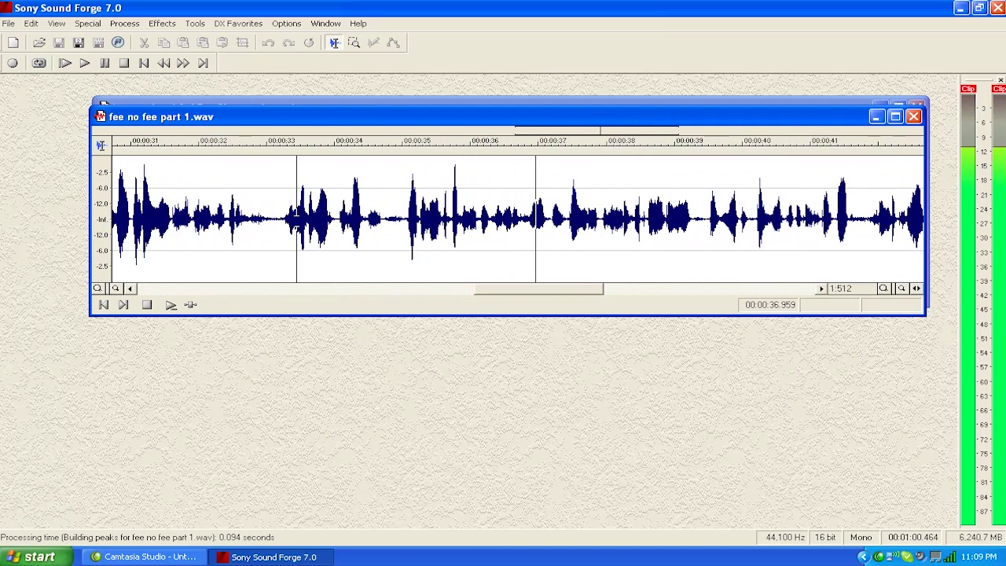
pyautogui.press('space')
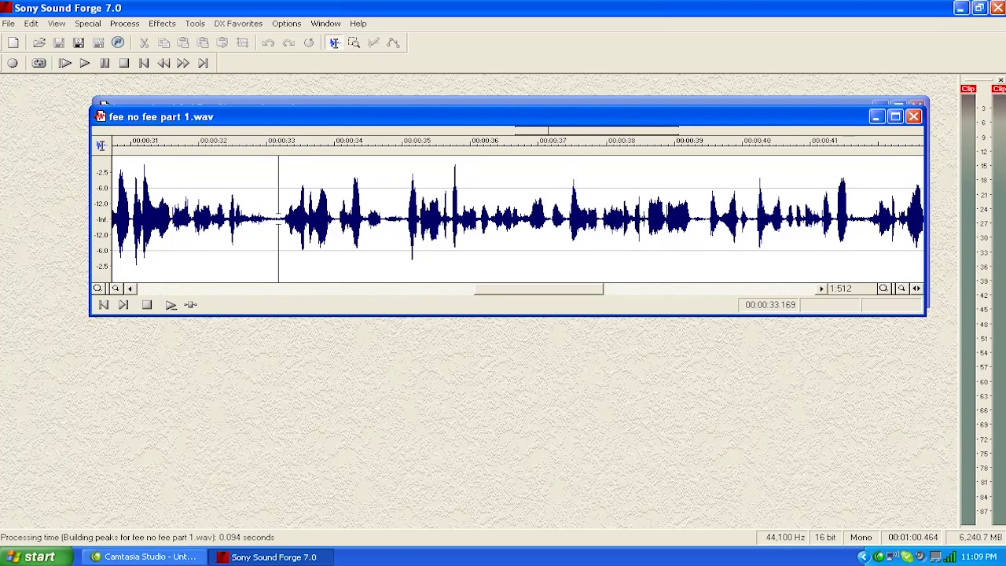
pyautogui.press('space')
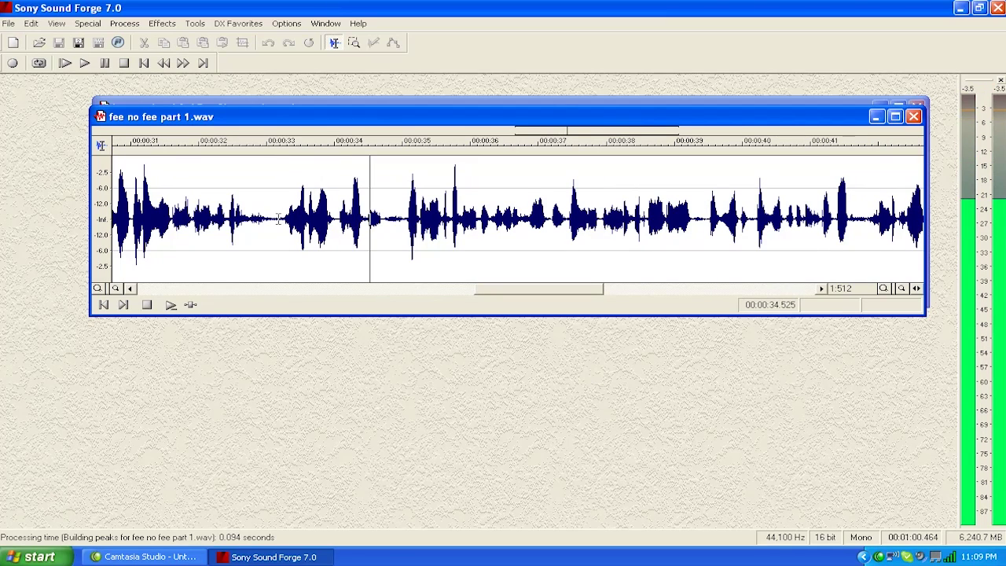
pyautogui.press('space')
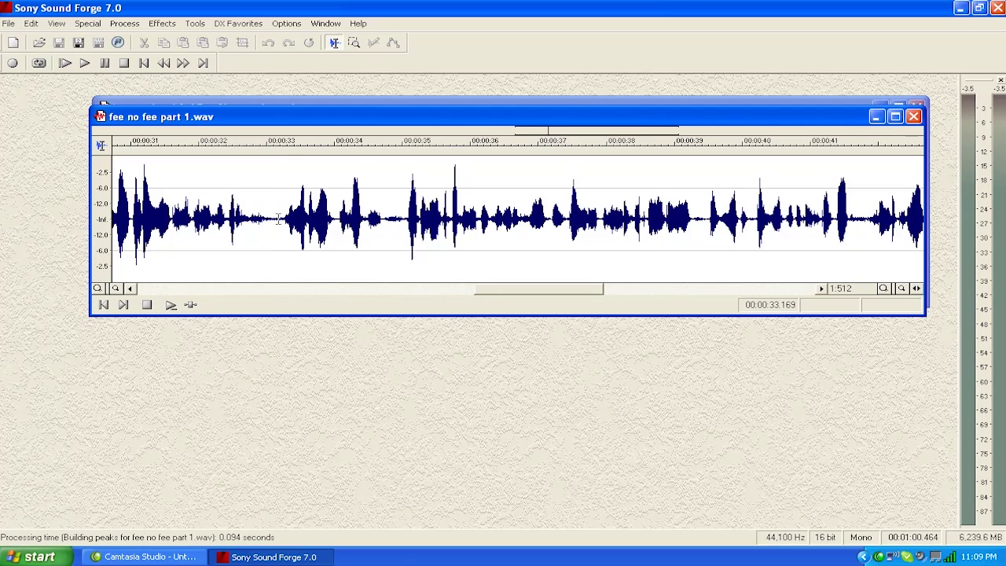
pyautogui.press('m')
# Add marker 02 at 00:00:34.690 and preview the short stretch just before it
pyautogui.click(382, 220)
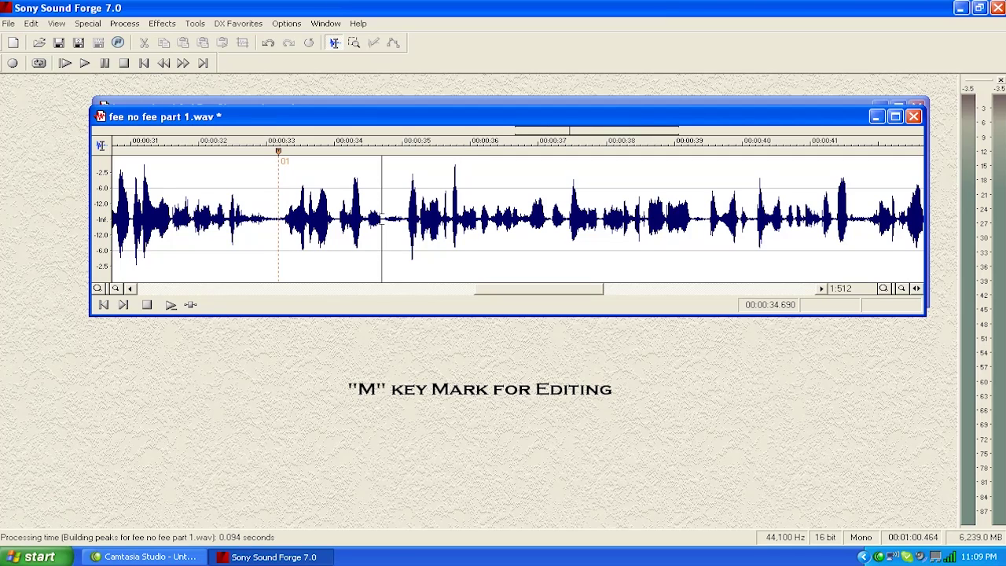
pyautogui.press('m')
pyautogui.moveTo(381, 220); pyautogui.dragTo(367, 220)
pyautogui.press('space')
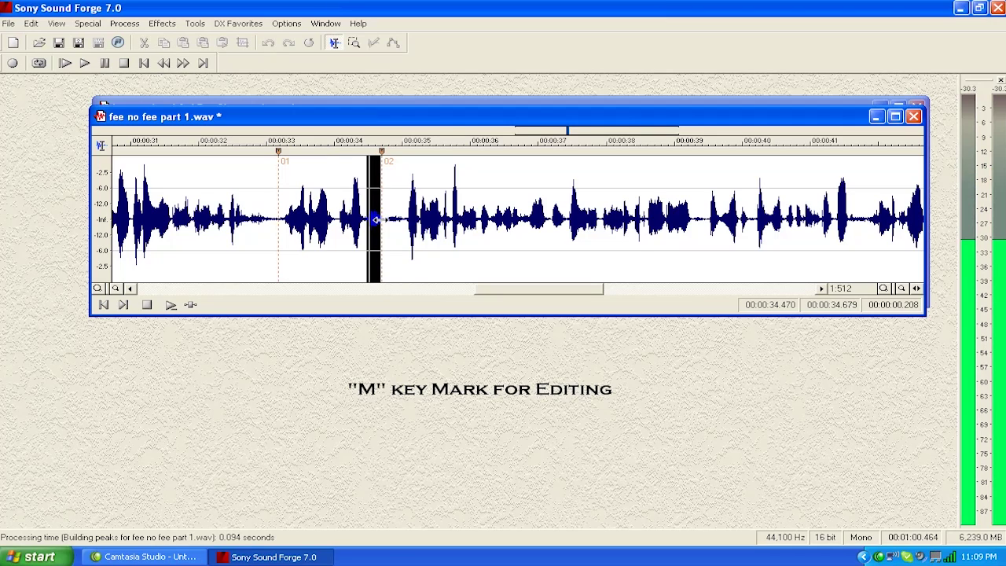
pyautogui.click(359, 220)
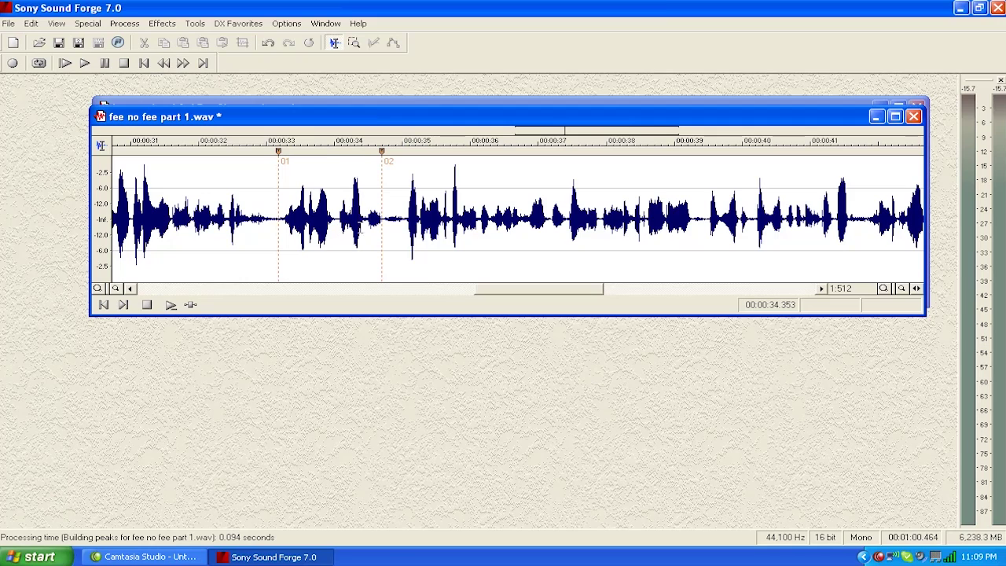
# Delete the audio between markers 01 and 02 and play across the cut
pyautogui.doubleClick(331, 206)
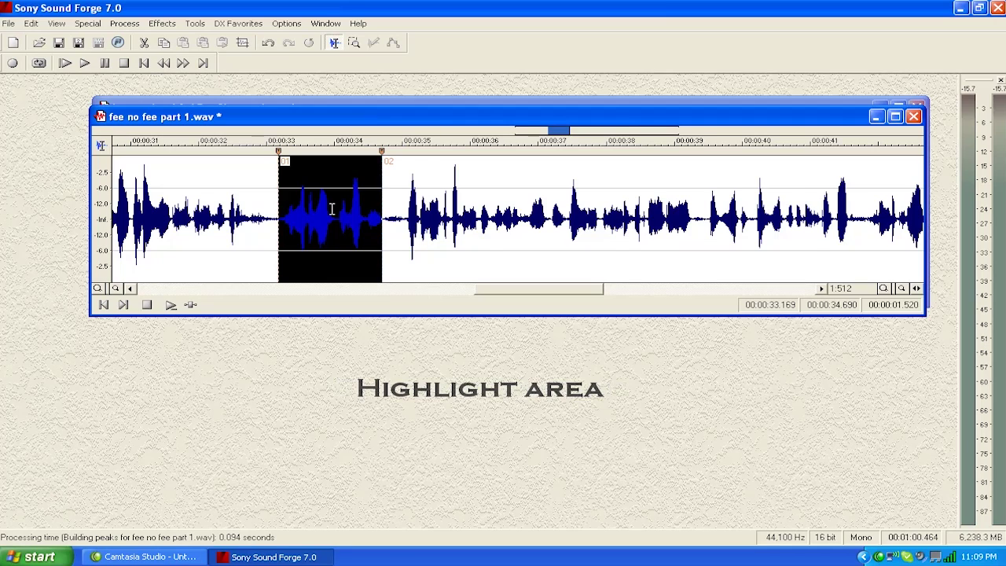
pyautogui.press('Delete')
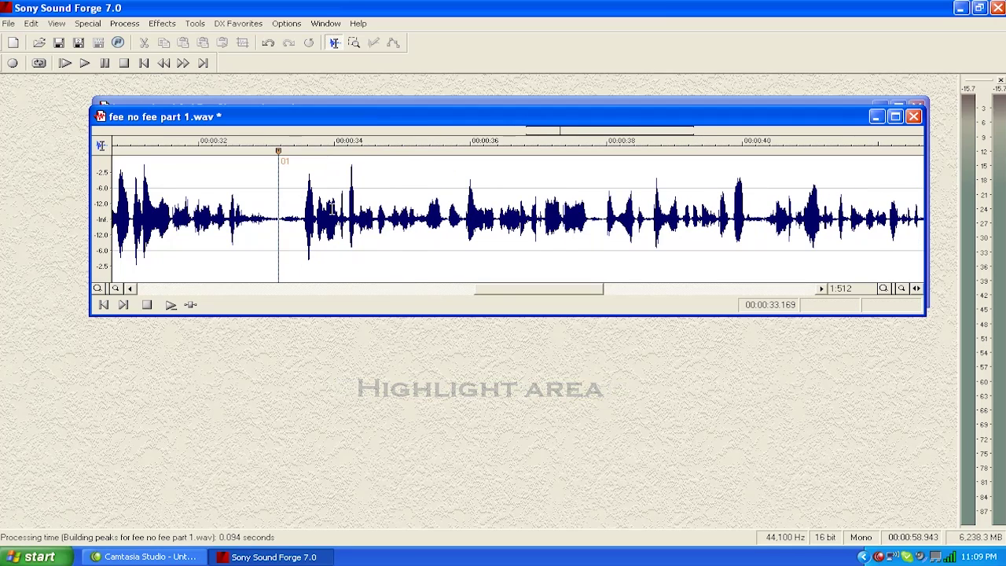
pyautogui.click(158, 219)
pyautogui.press('space')
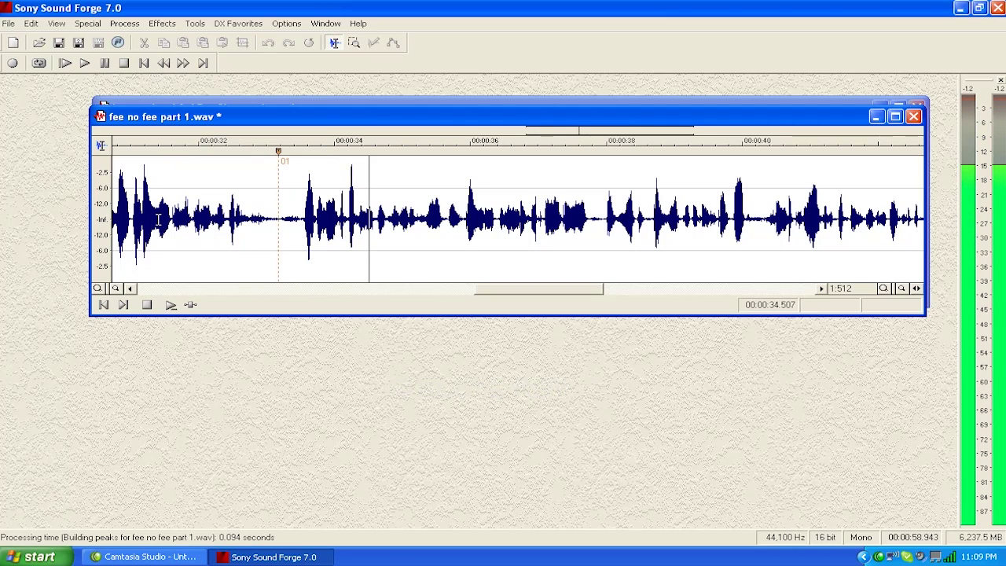
pyautogui.press('space')
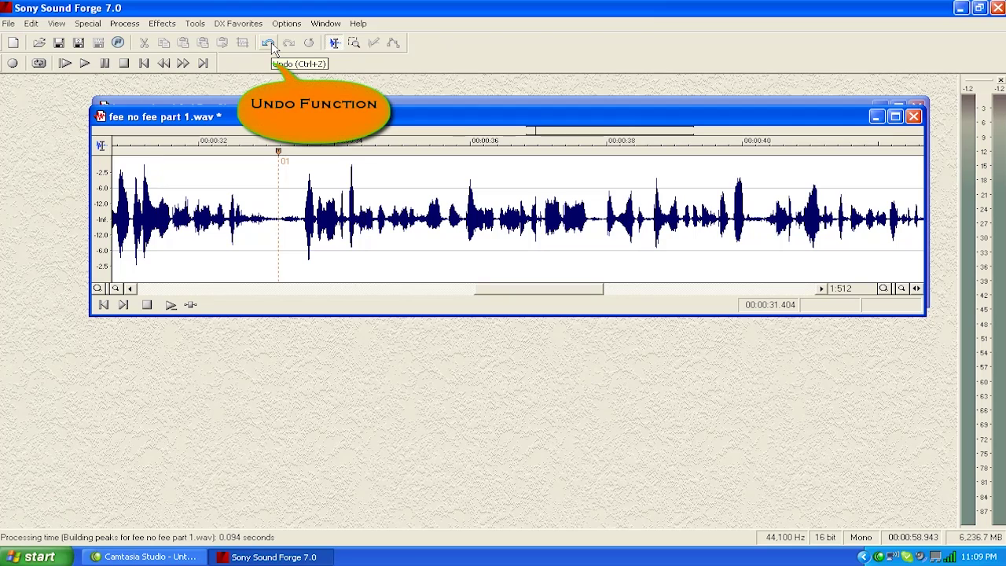
# Undo the deletion between the markers and replay the restored audio
pyautogui.click(269, 43)
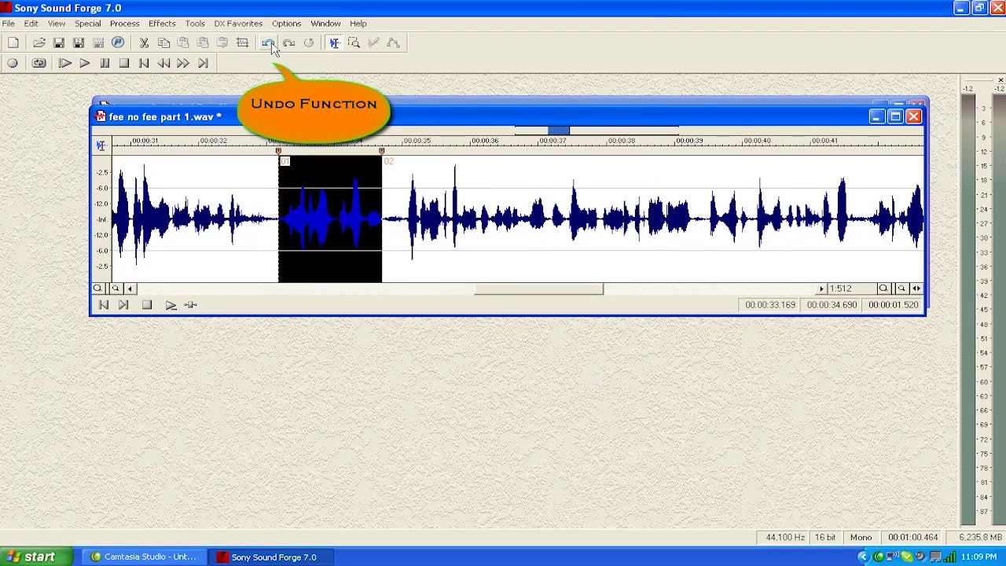
pyautogui.click(259, 200)
pyautogui.press('space')
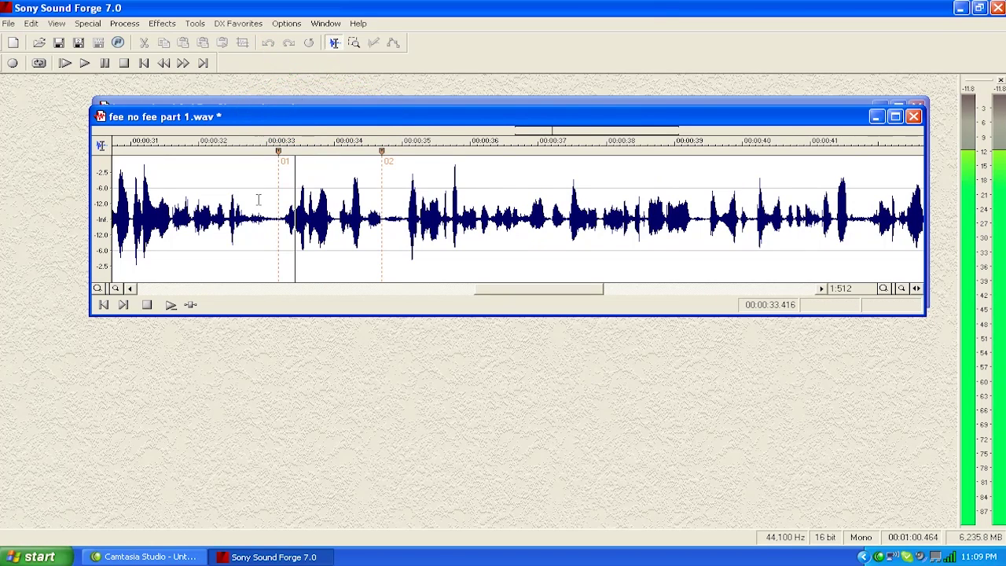
pyautogui.press('space')
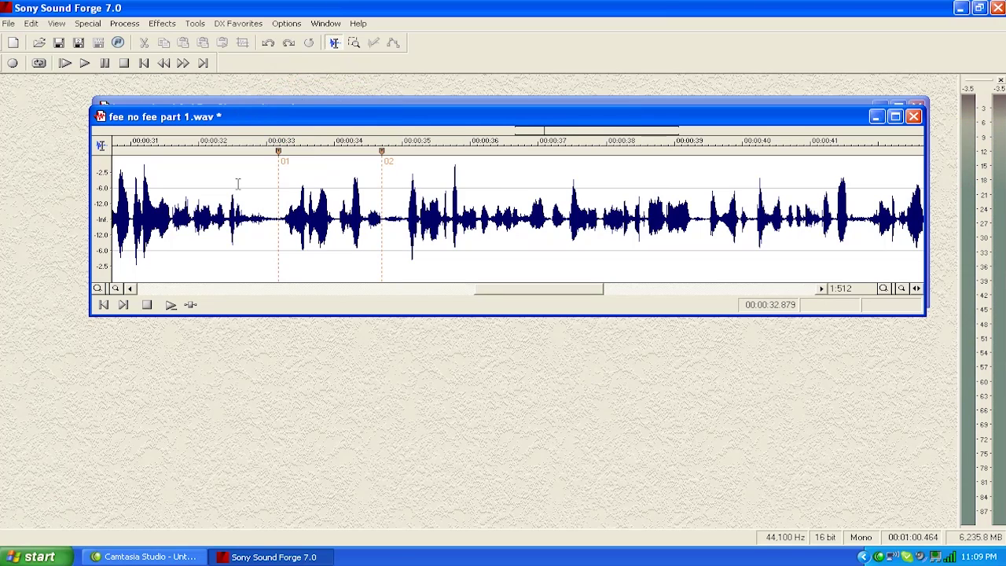
# Delete markers 01 and 02 from the waveform
pyautogui.rightClick(280, 153)
pyautogui.click(292, 170)
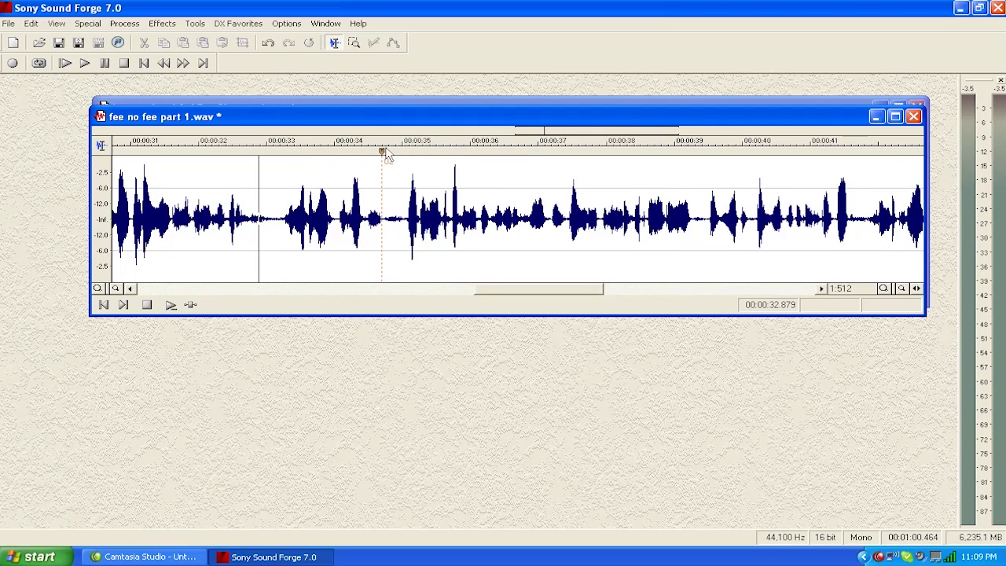
pyautogui.rightClick(382, 153)
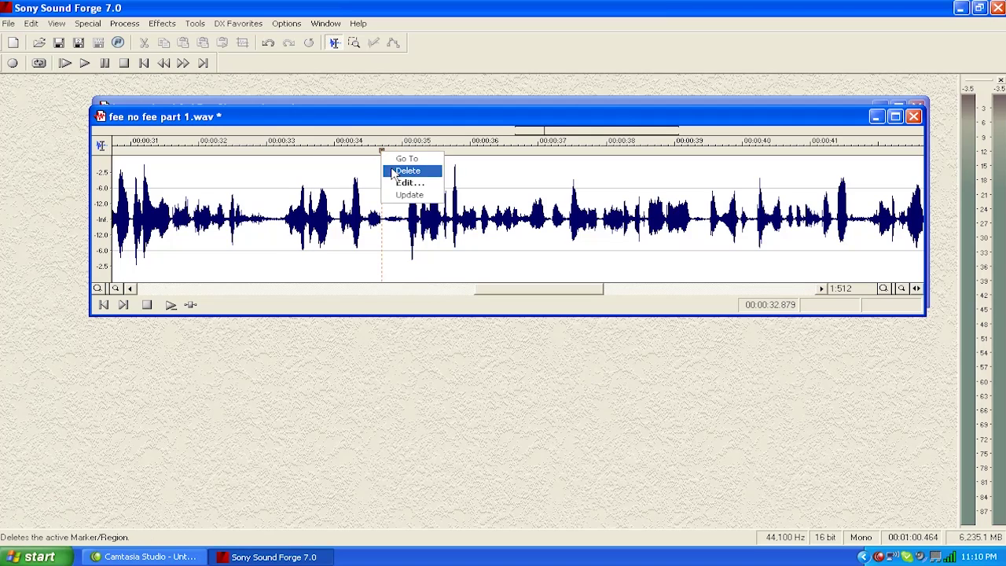
pyautogui.click(391, 168)
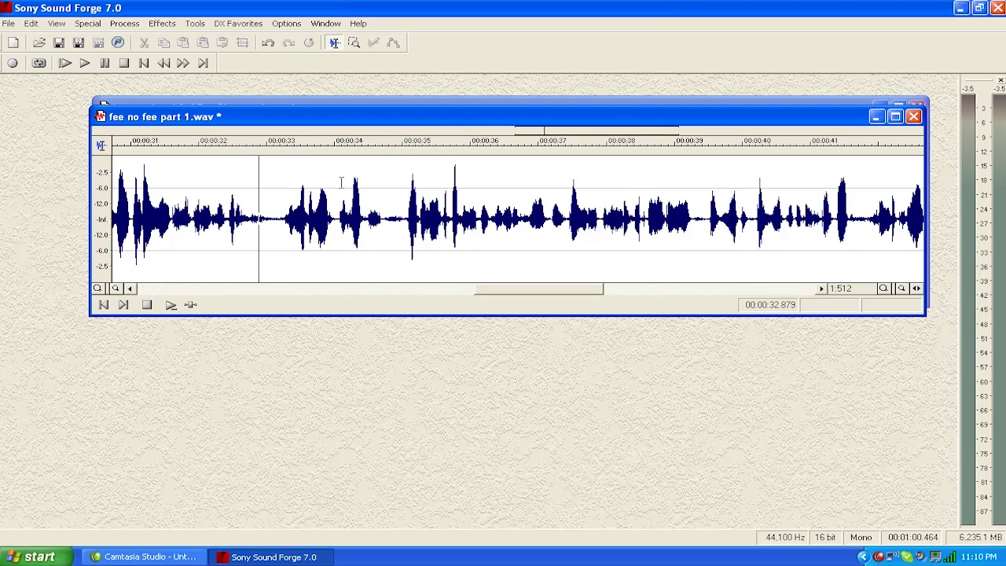
# Cut the 33.1–34.7 s stretch, preview across the cut, and save the 0:58.850 file
pyautogui.moveTo(274, 221); pyautogui.dragTo(383, 226)
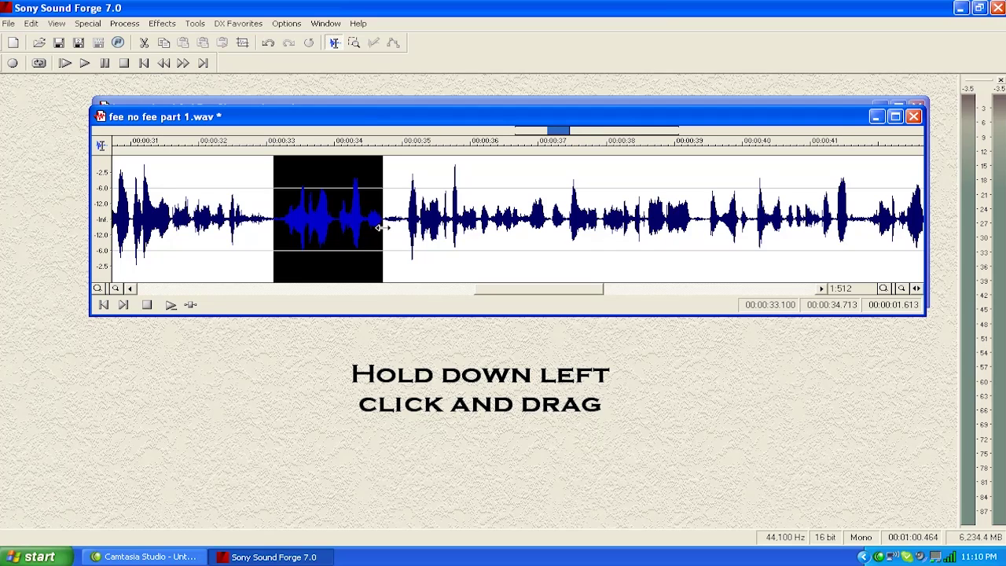
pyautogui.press('Delete')
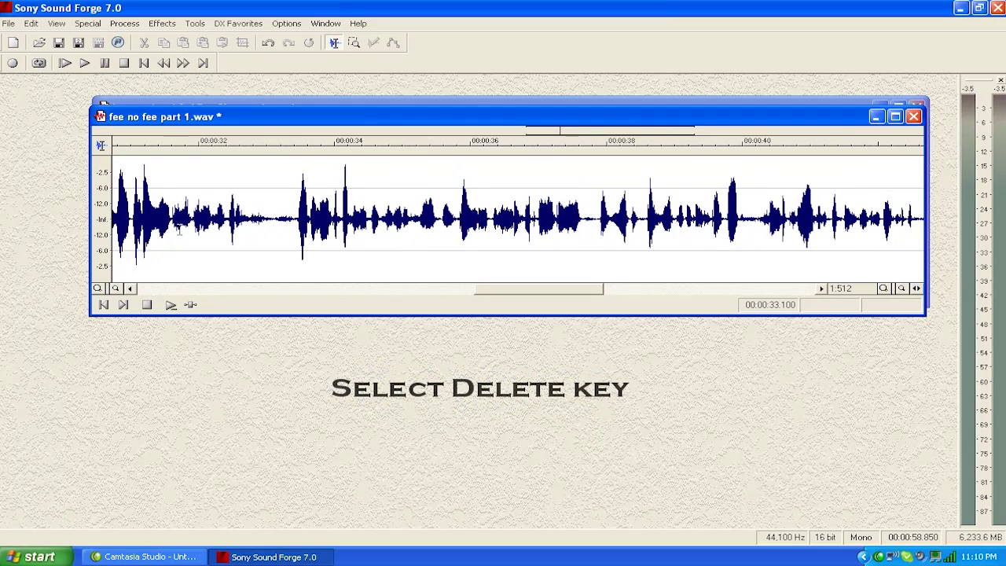
pyautogui.click(179, 228)
pyautogui.press('space')
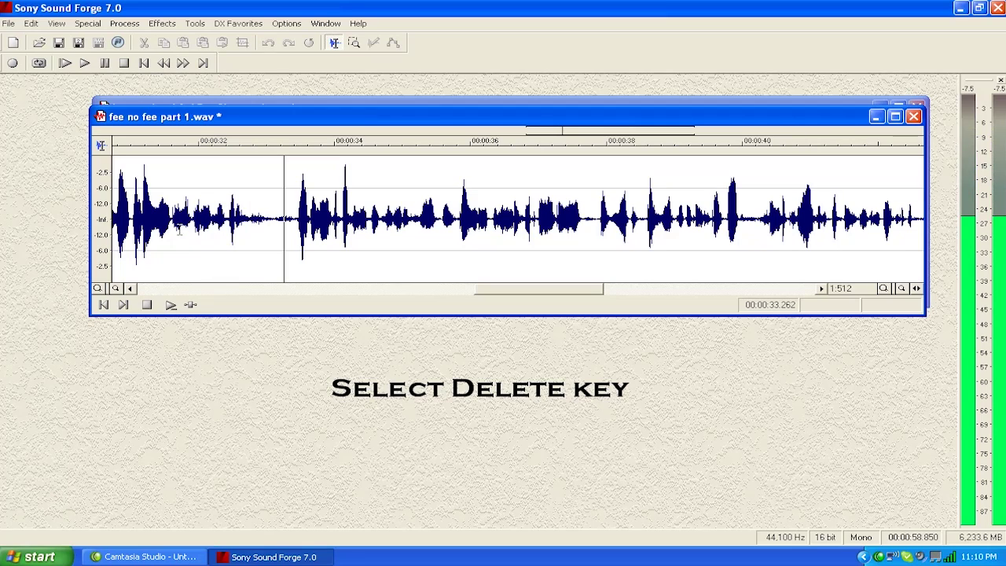
pyautogui.press('space')
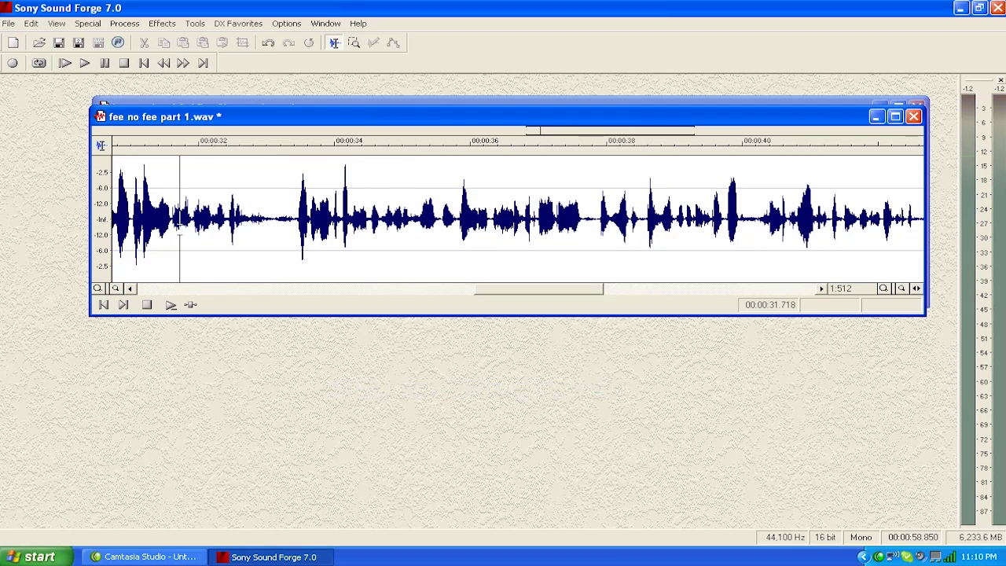
pyautogui.hotkey('ctrl', 's')
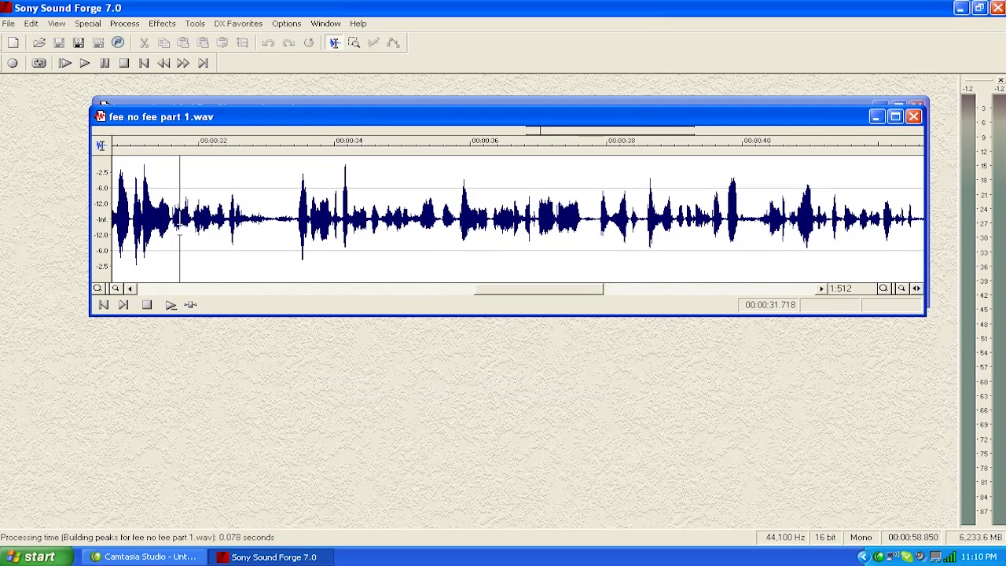
# Play from 42.2 seconds to find the next unwanted stutter
pyautogui.press('space')
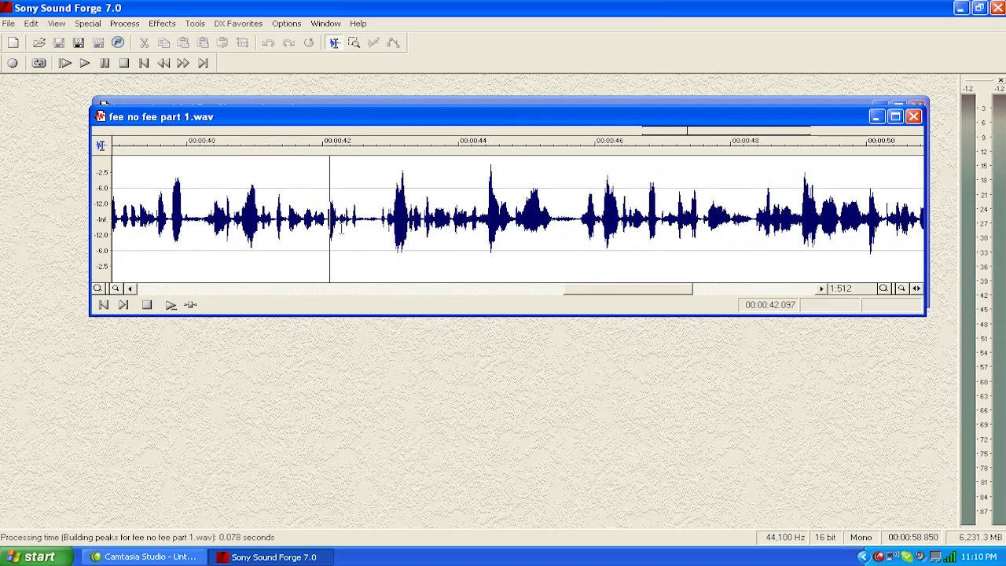
pyautogui.click(337, 224)
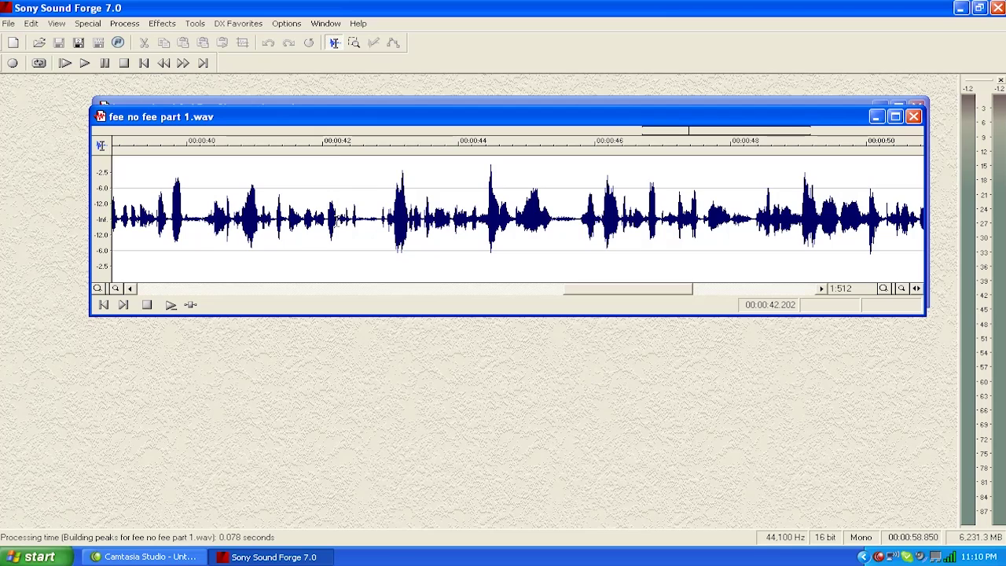
pyautogui.press('space')
pyautogui.press('space')
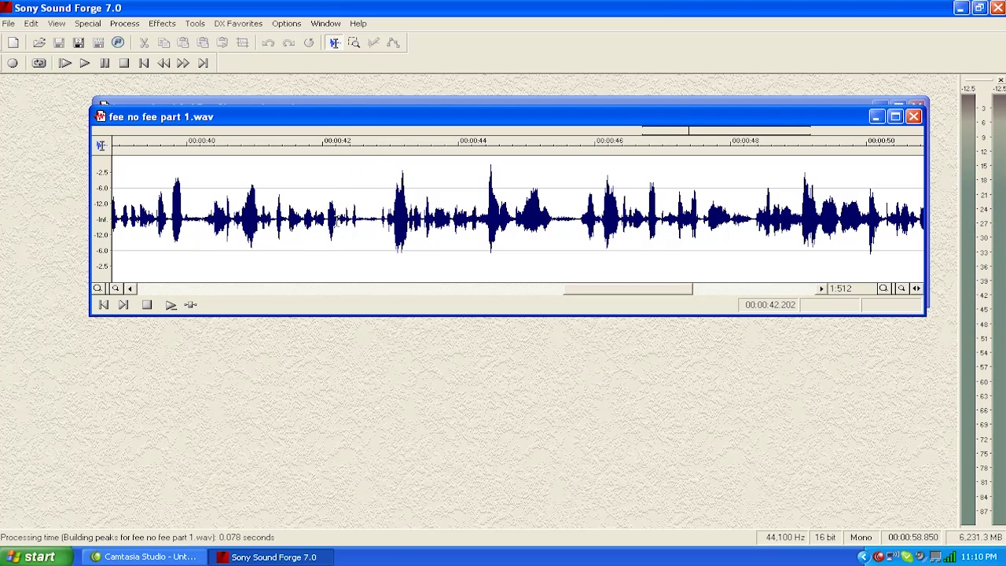
pyautogui.press('space')
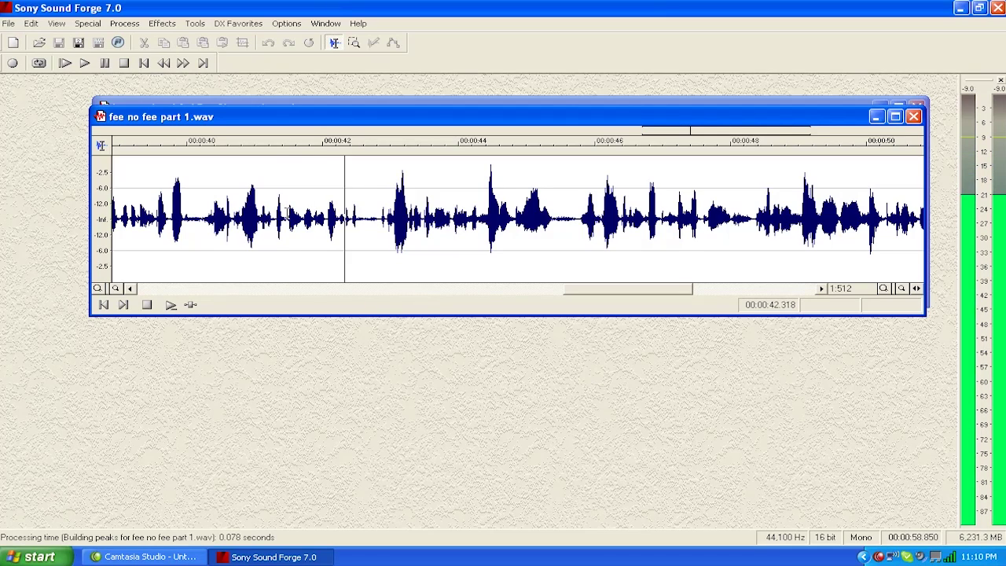
pyautogui.press('space')
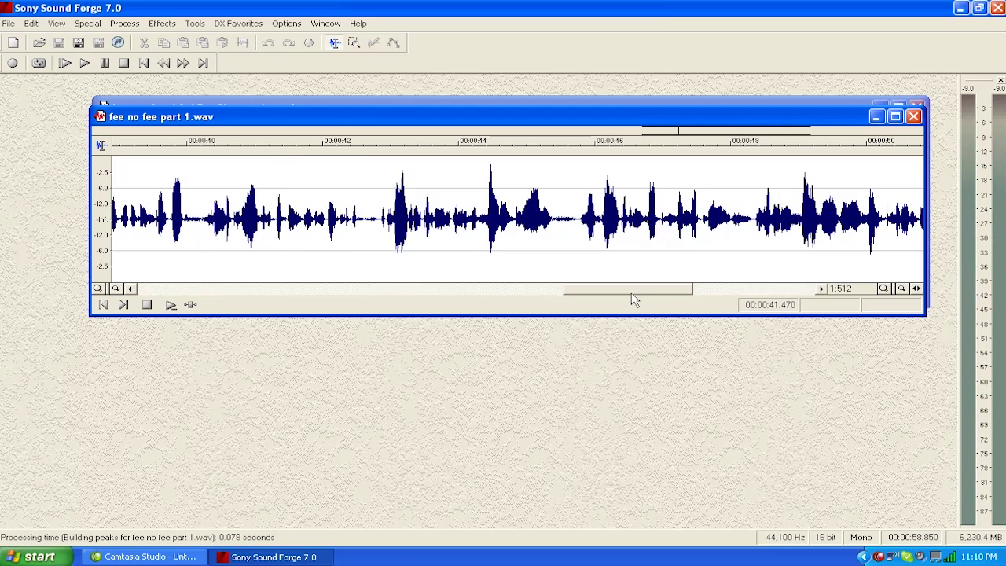
# Zoom in and select the stutter from 42.315 to 42.553 seconds
pyautogui.click(884, 288)
pyautogui.click(884, 288)
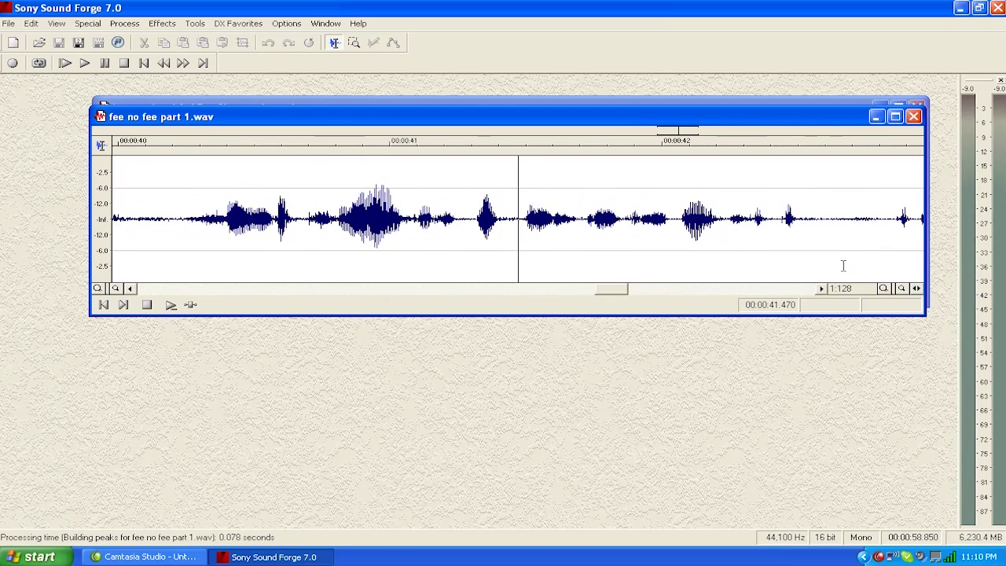
pyautogui.click(748, 223)
pyautogui.moveTo(748, 223); pyautogui.dragTo(822, 233)
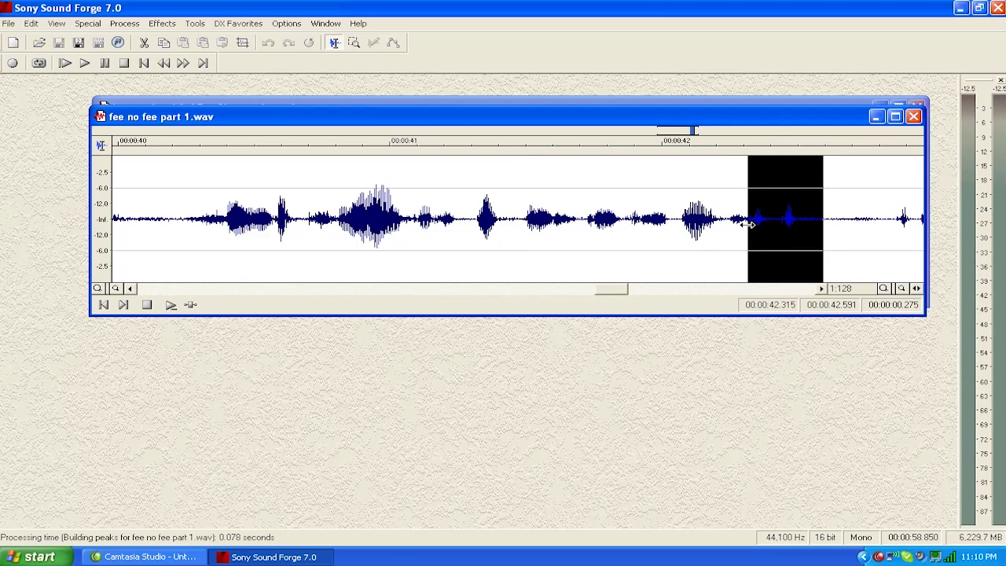
pyautogui.click(707, 232)
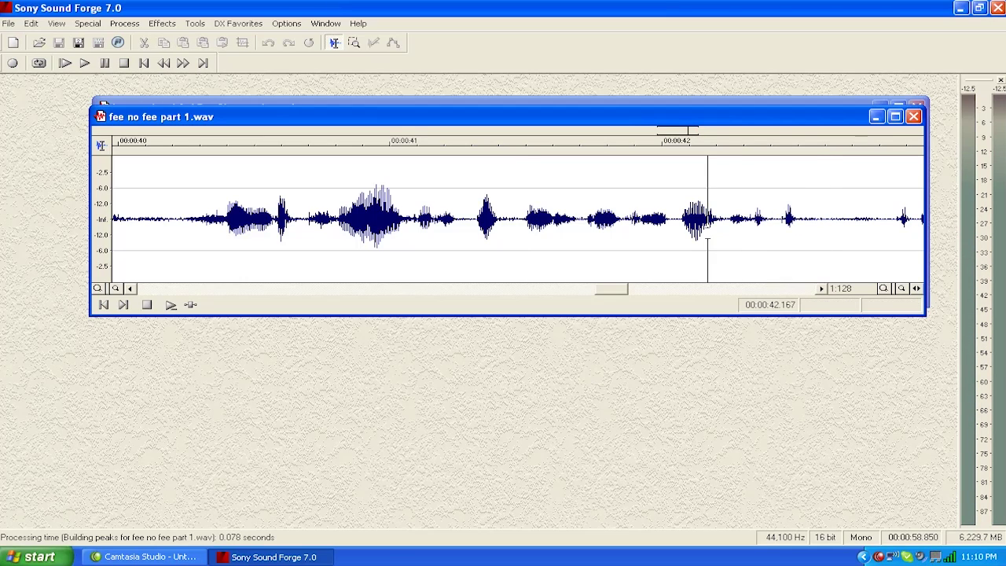
pyautogui.click(748, 223)
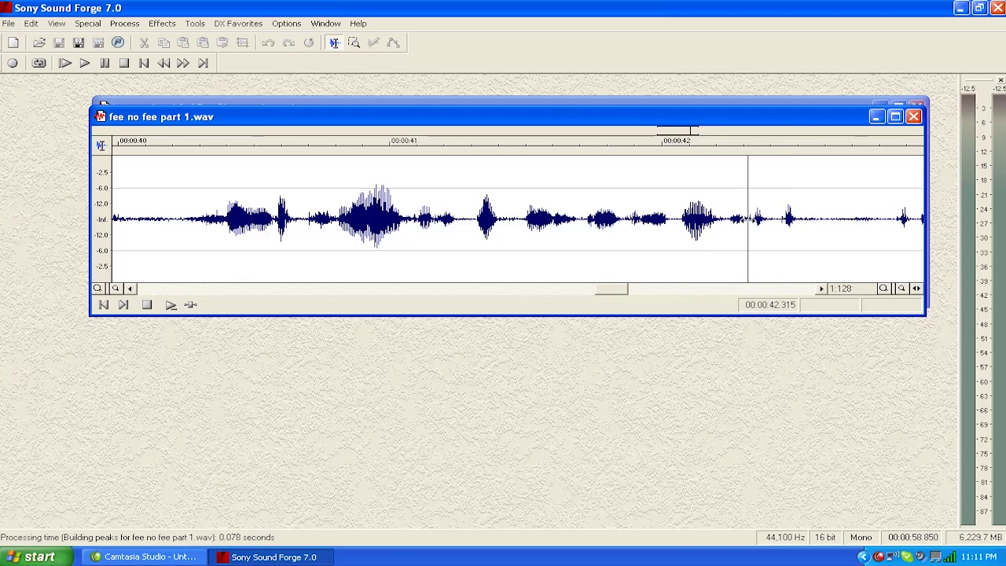
pyautogui.moveTo(749, 219); pyautogui.dragTo(808, 219)
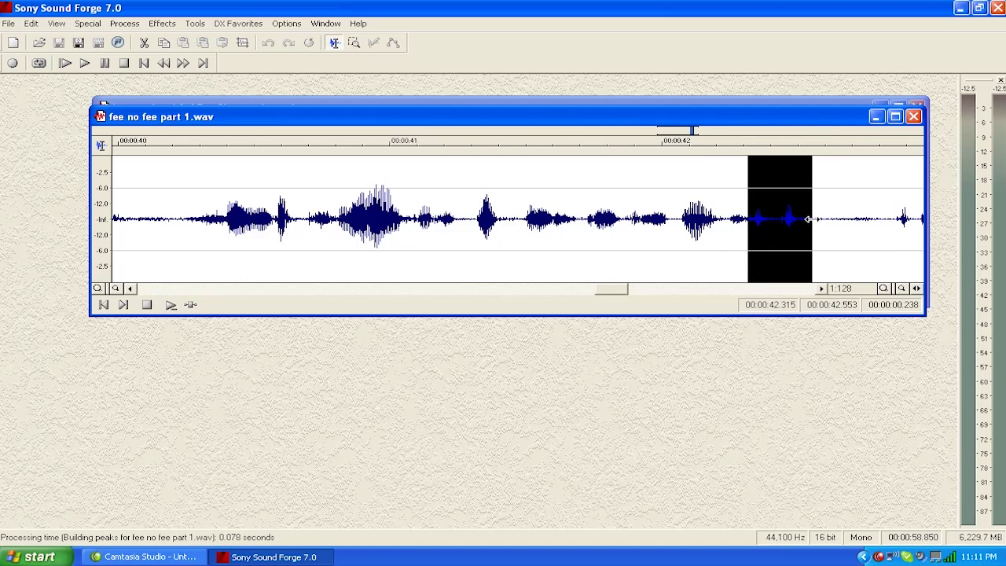
# Delete the 0.238-second stutter, preview the cut, and save the 0:58.612 file
pyautogui.press('Delete')
pyautogui.click(588, 228)
pyautogui.press('space')
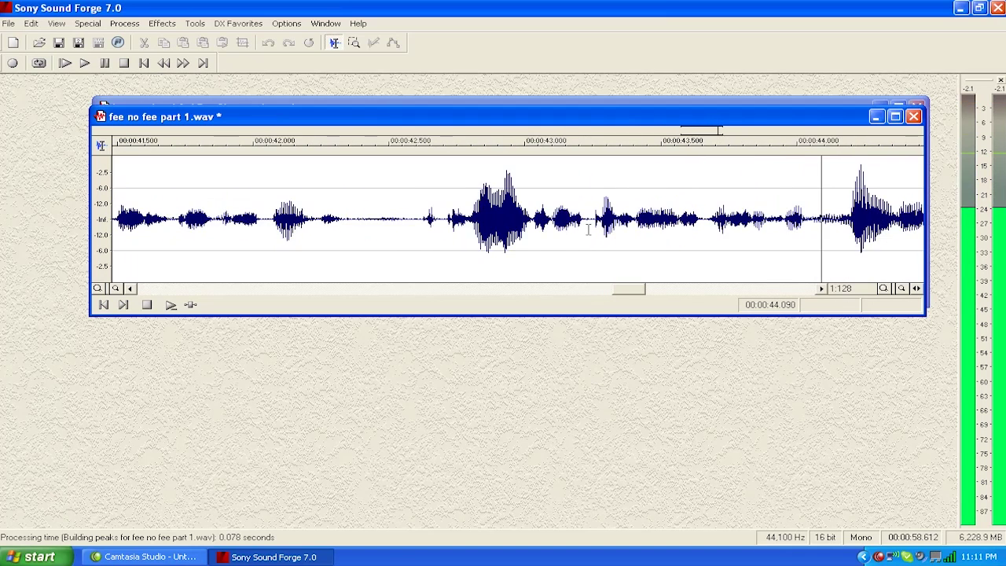
pyautogui.press('space')
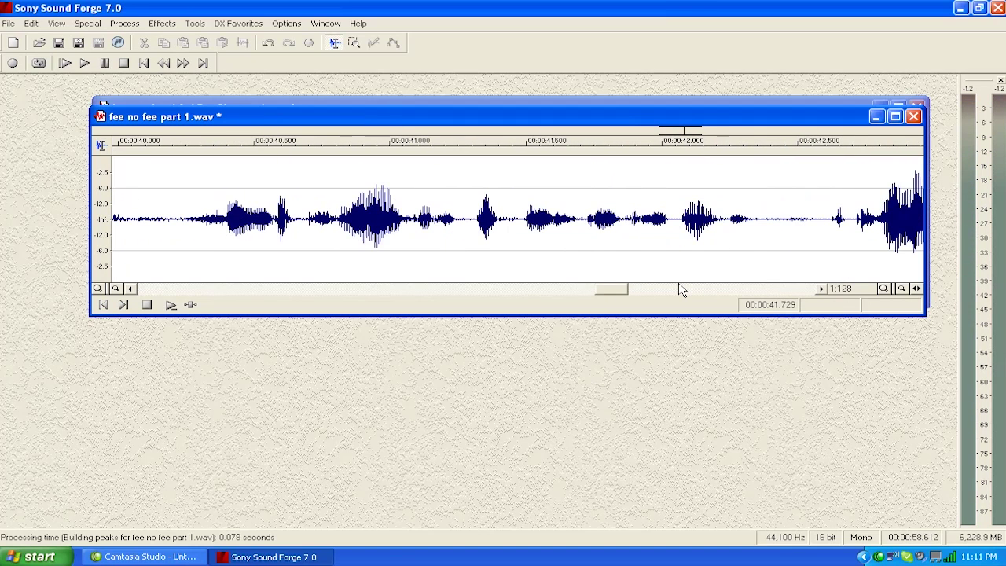
pyautogui.hotkey('ctrl', 's')
pyautogui.click(574, 289)
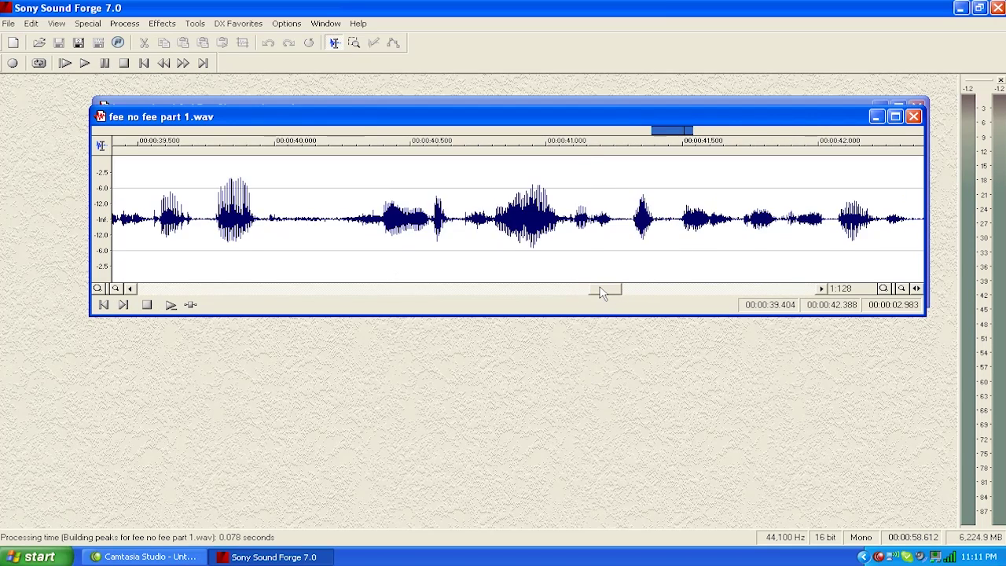
pyautogui.press('Escape')
pyautogui.moveTo(390, 220); pyautogui.dragTo(529, 226)
pyautogui.press('space')
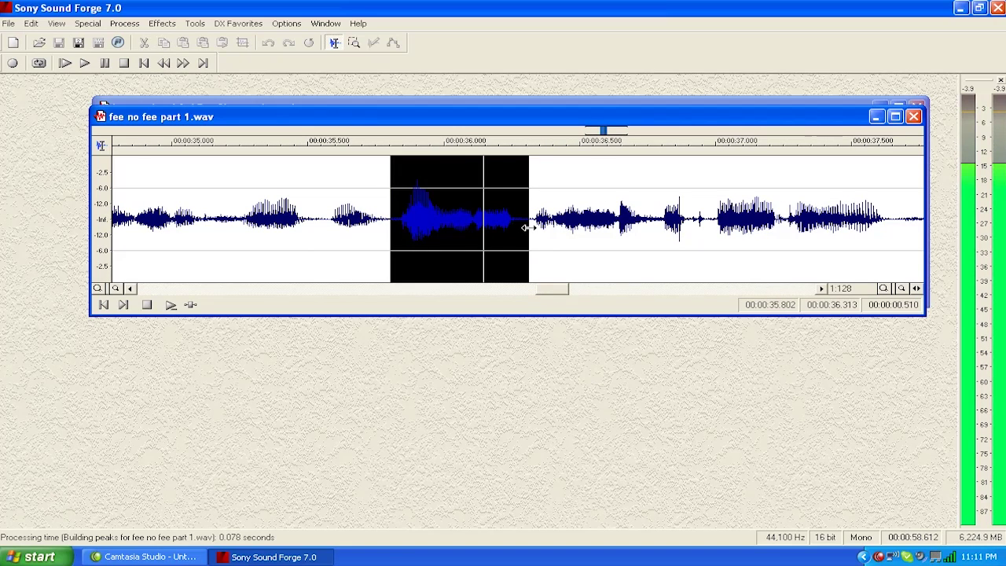
pyautogui.press('space')
pyautogui.moveTo(320, 233); pyautogui.dragTo(395, 245)
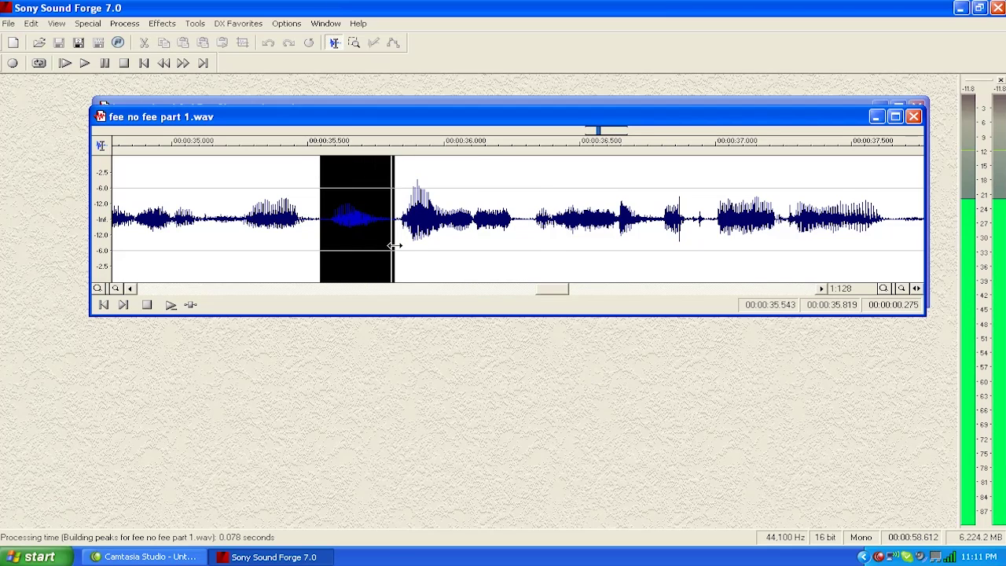
pyautogui.press('Delete')
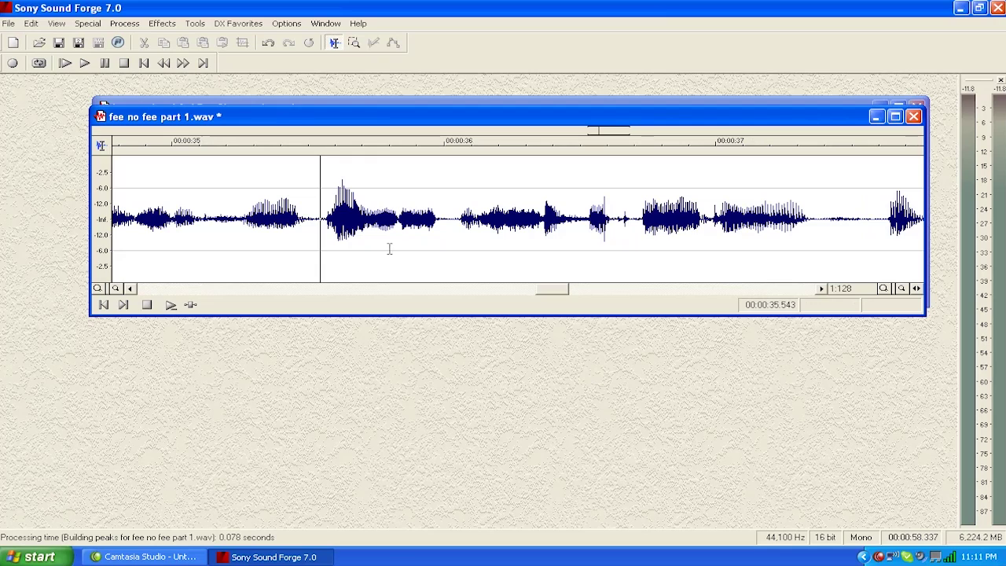
pyautogui.click(214, 243)
pyautogui.press('space')
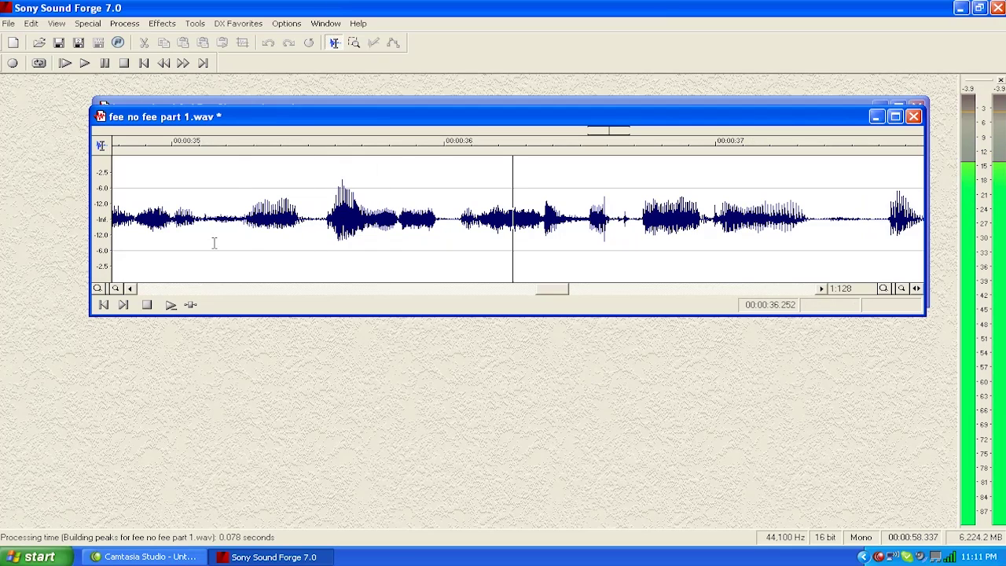
pyautogui.press('space')
pyautogui.press('space')
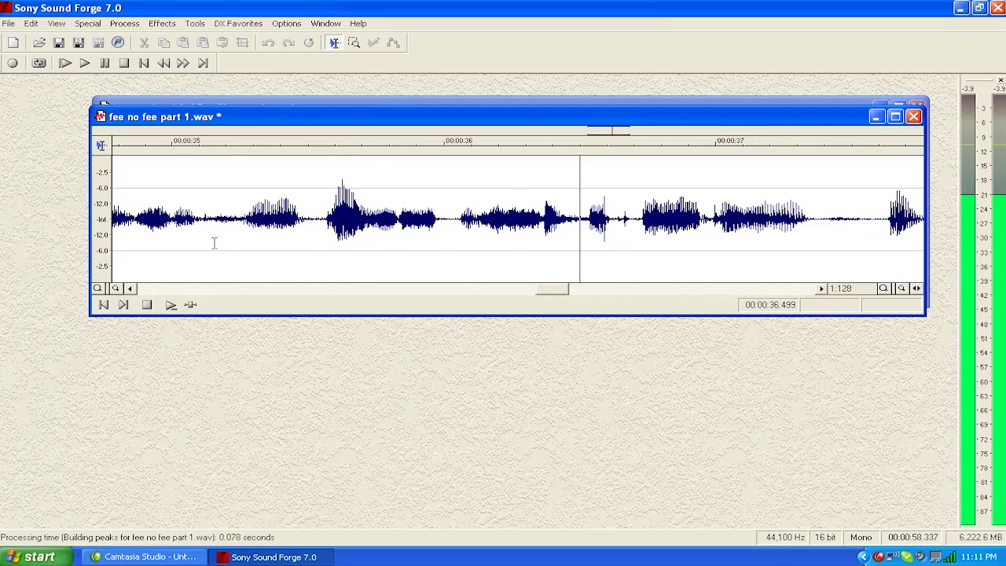
pyautogui.press('space')
pyautogui.click(268, 42)
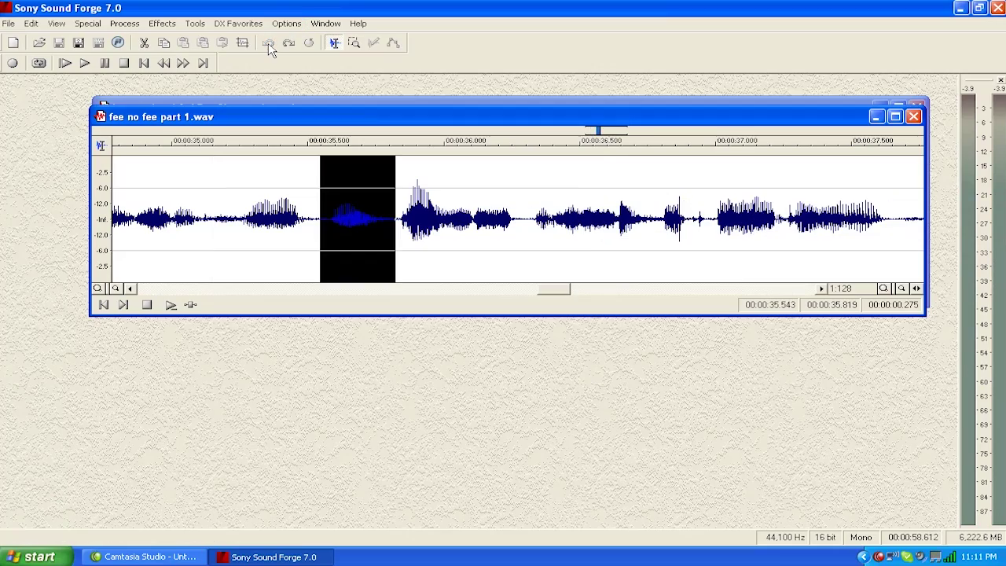
pyautogui.click(449, 226)
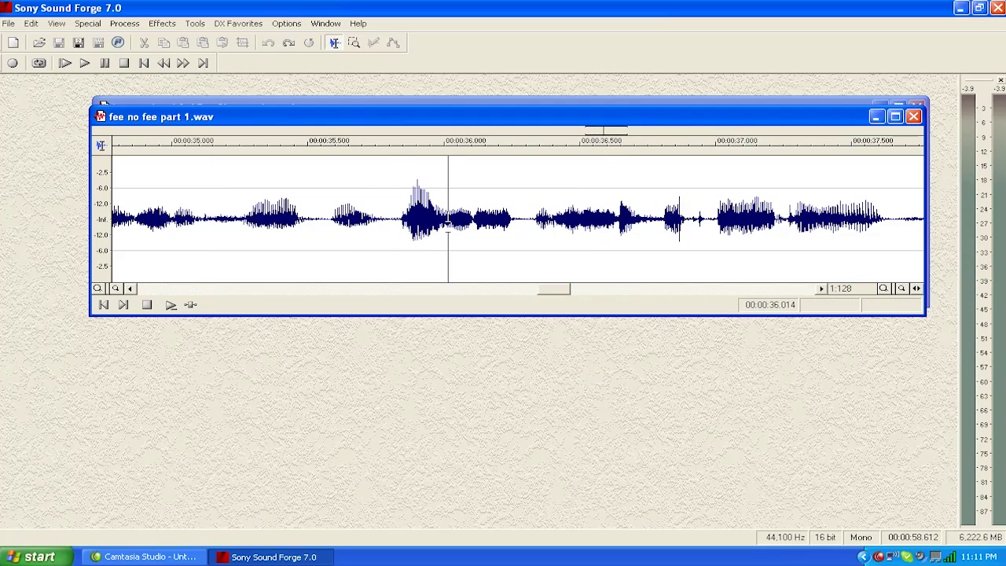